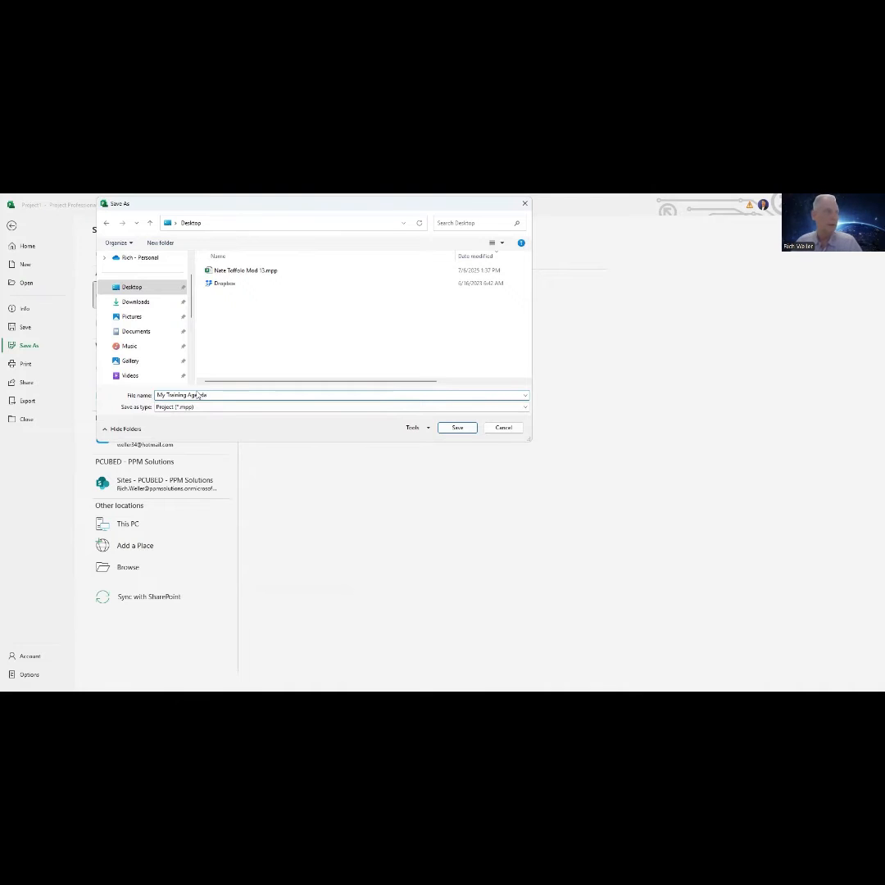
- Save the project to the Desktop as My Training Agenda and show its project summary task
left_click(446, 427)
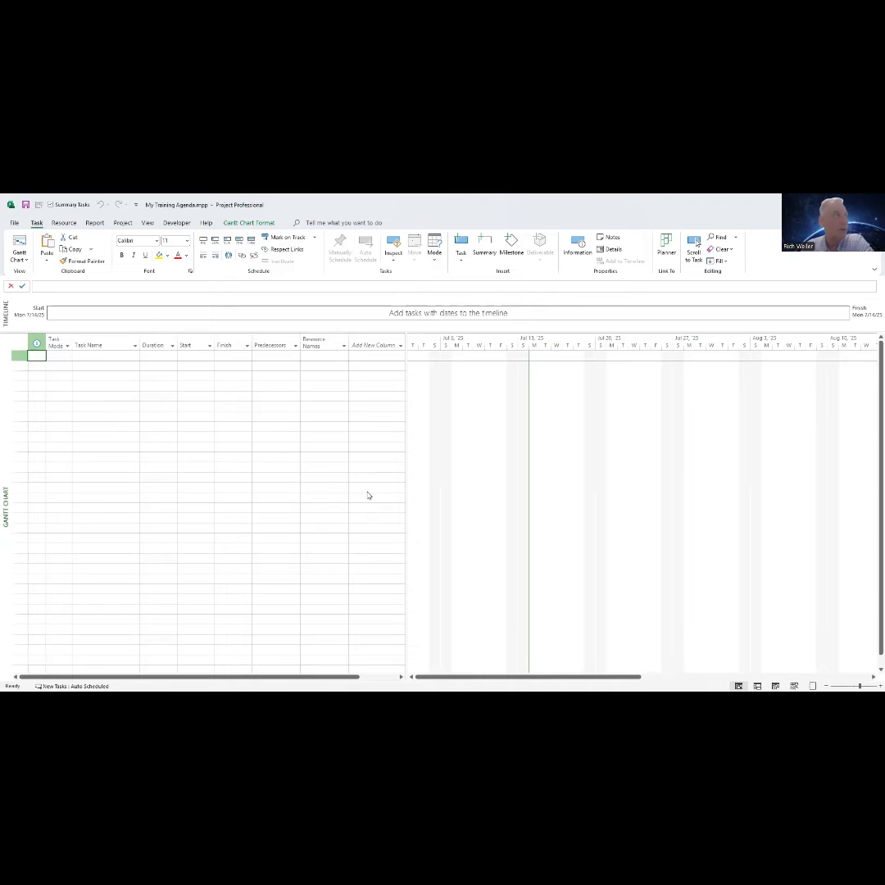
left_click(261, 225)
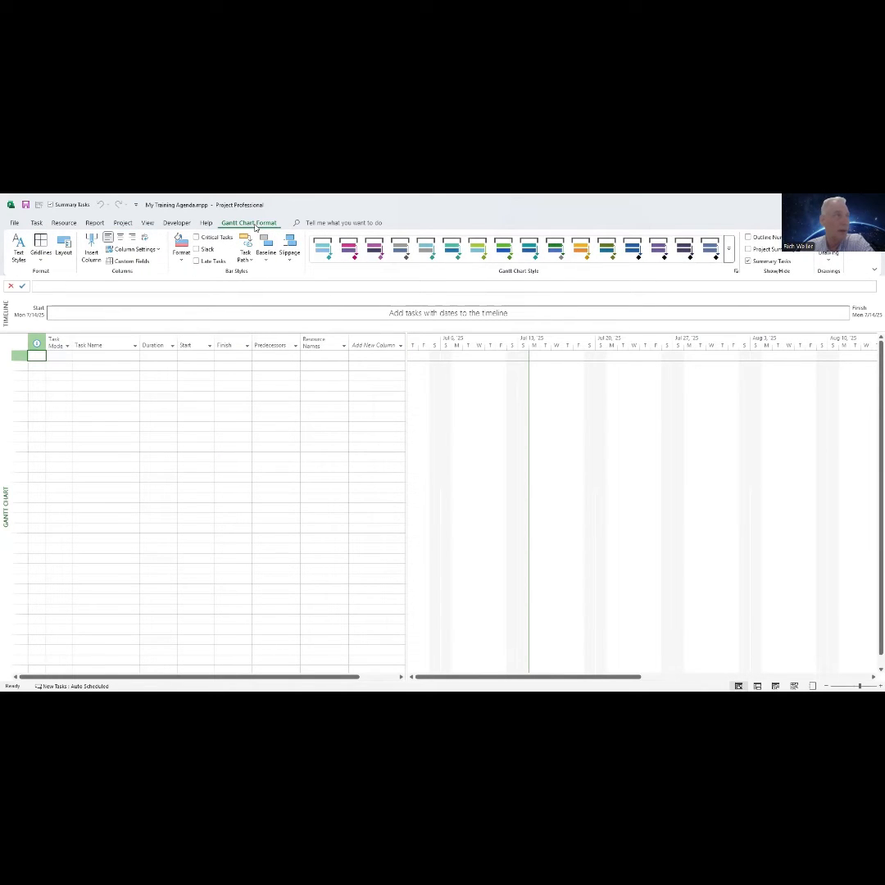
left_click(748, 251)
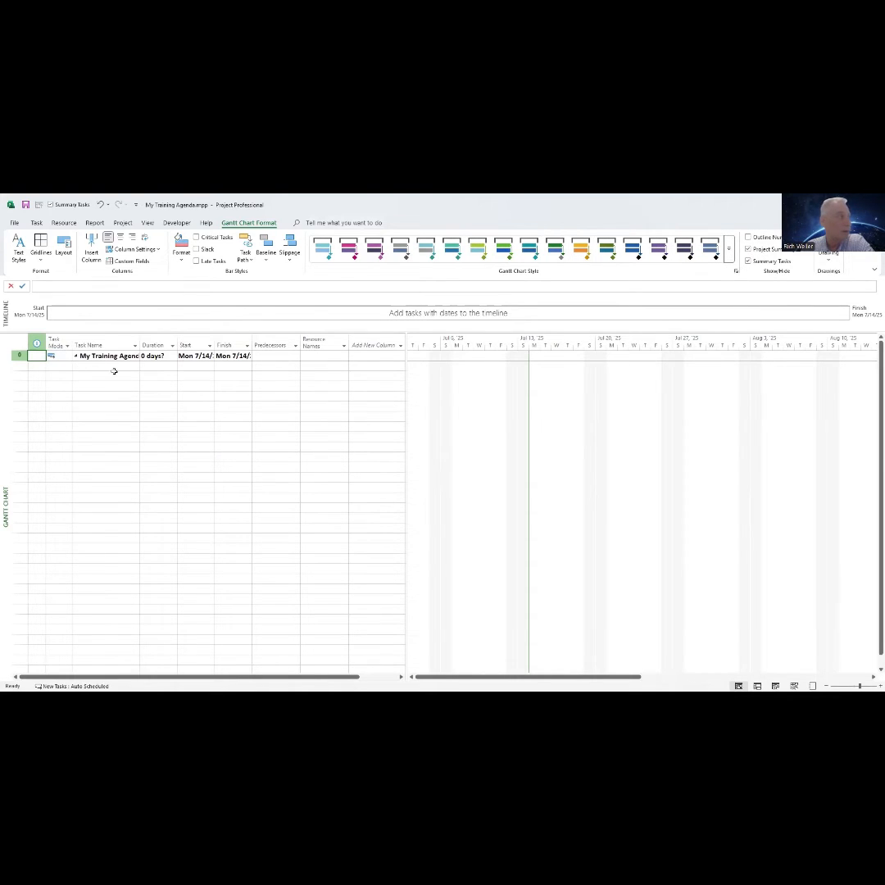
- Widen the Task Name column to fit the full project title and switch to the Task Sheet view
left_click_drag(139, 344, 148, 344)
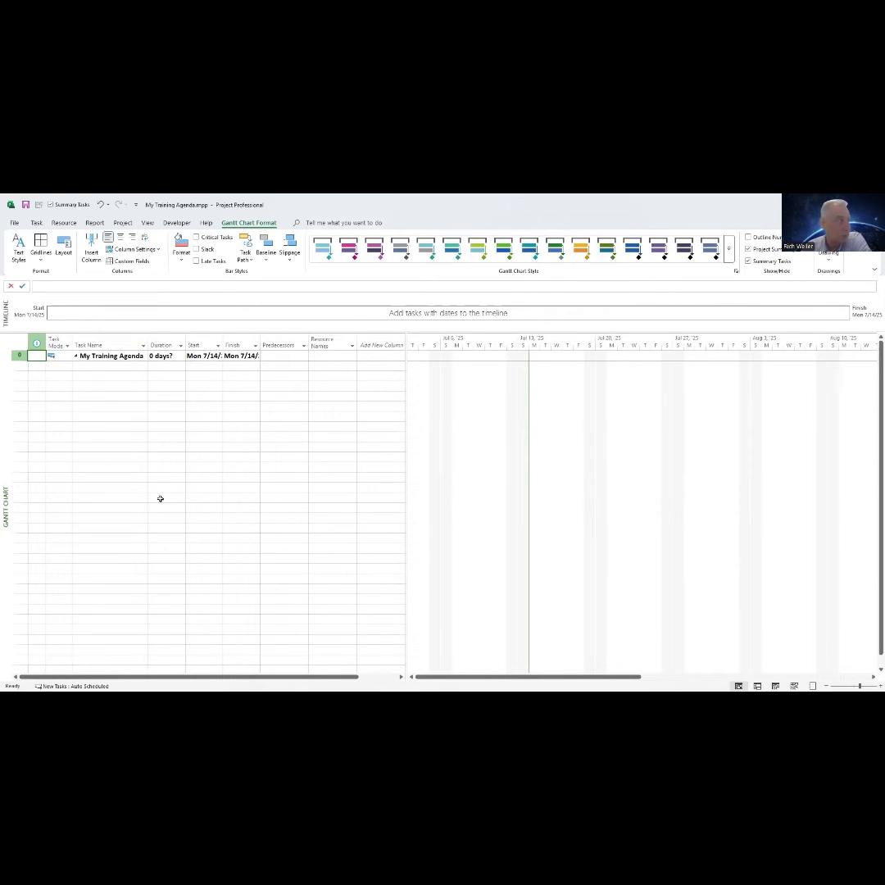
right_click(5, 469)
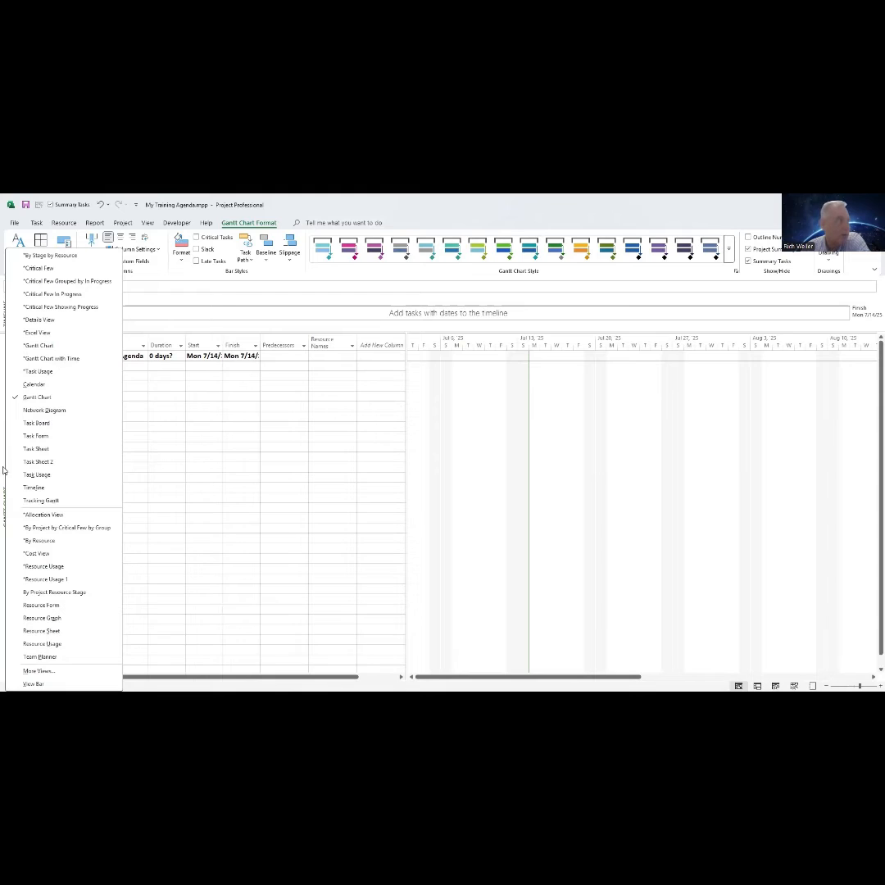
left_click(36, 449)
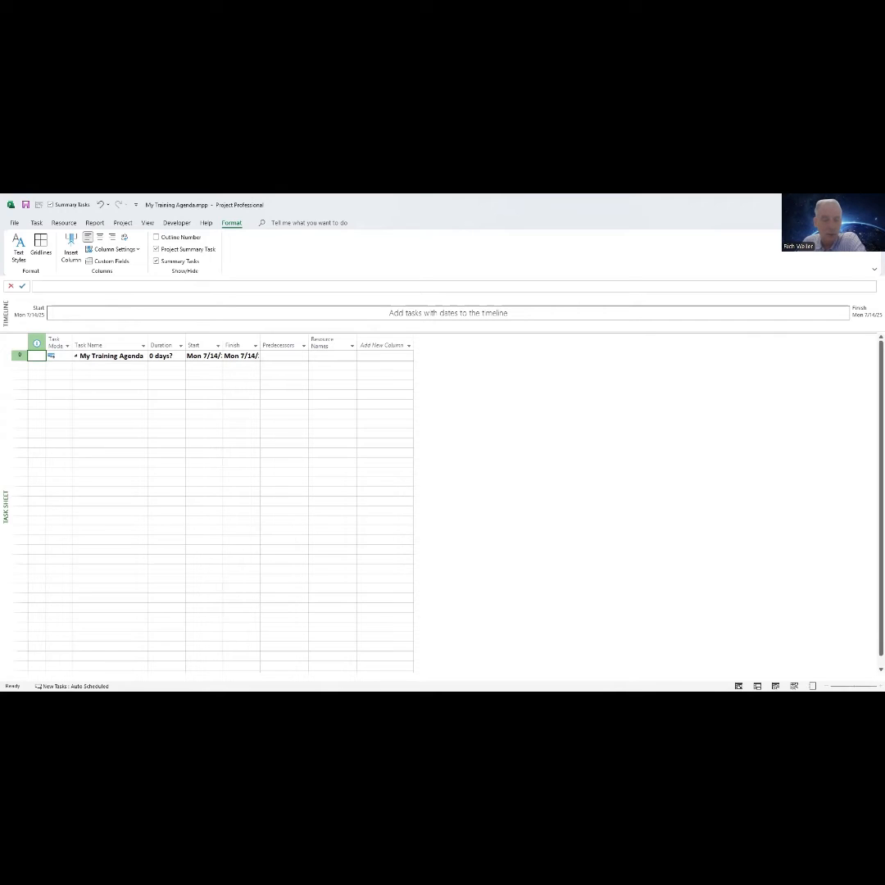
- Set the date format in the general project options to time only, 12:33 PM
left_click(14, 222)
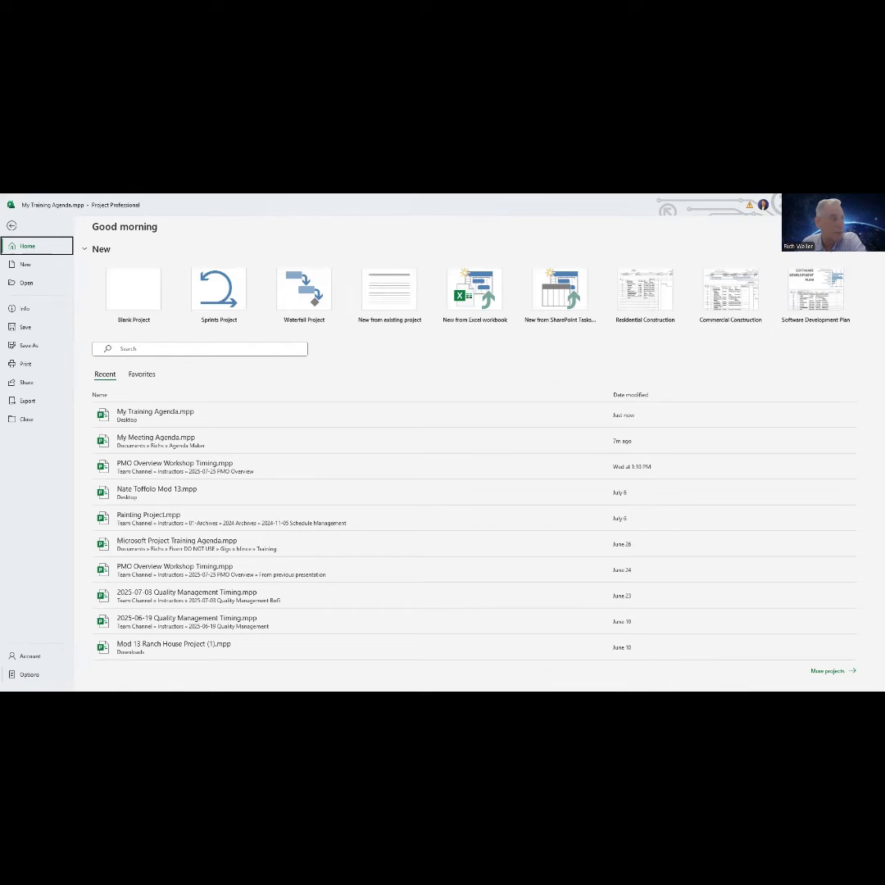
left_click(29, 674)
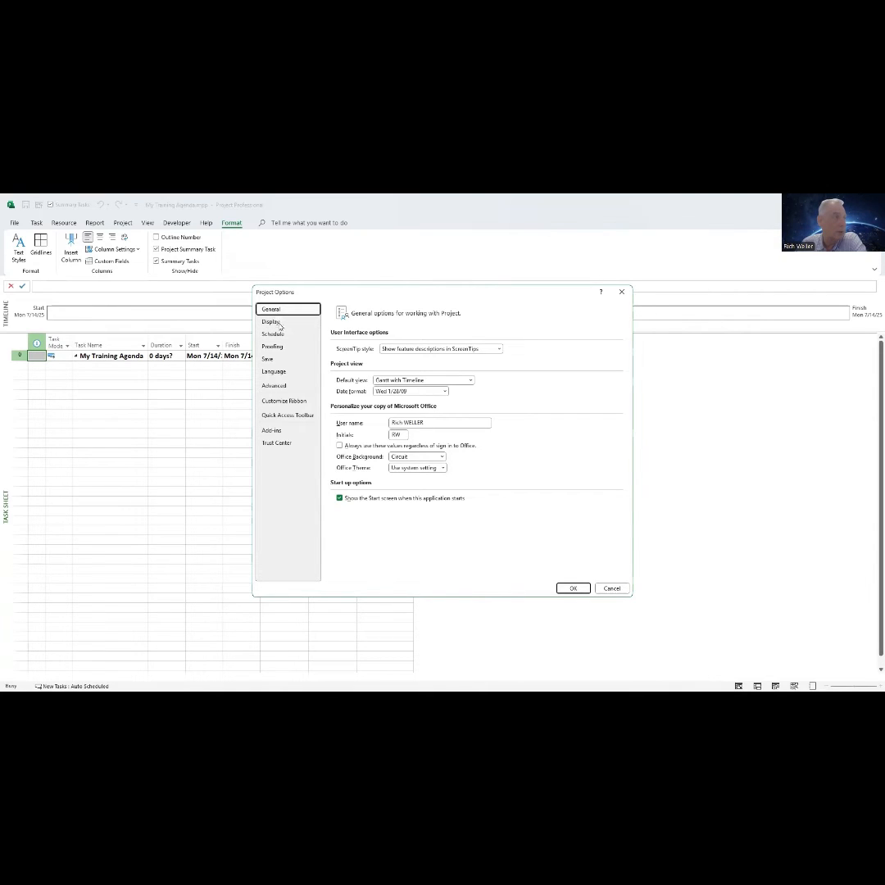
left_click(444, 392)
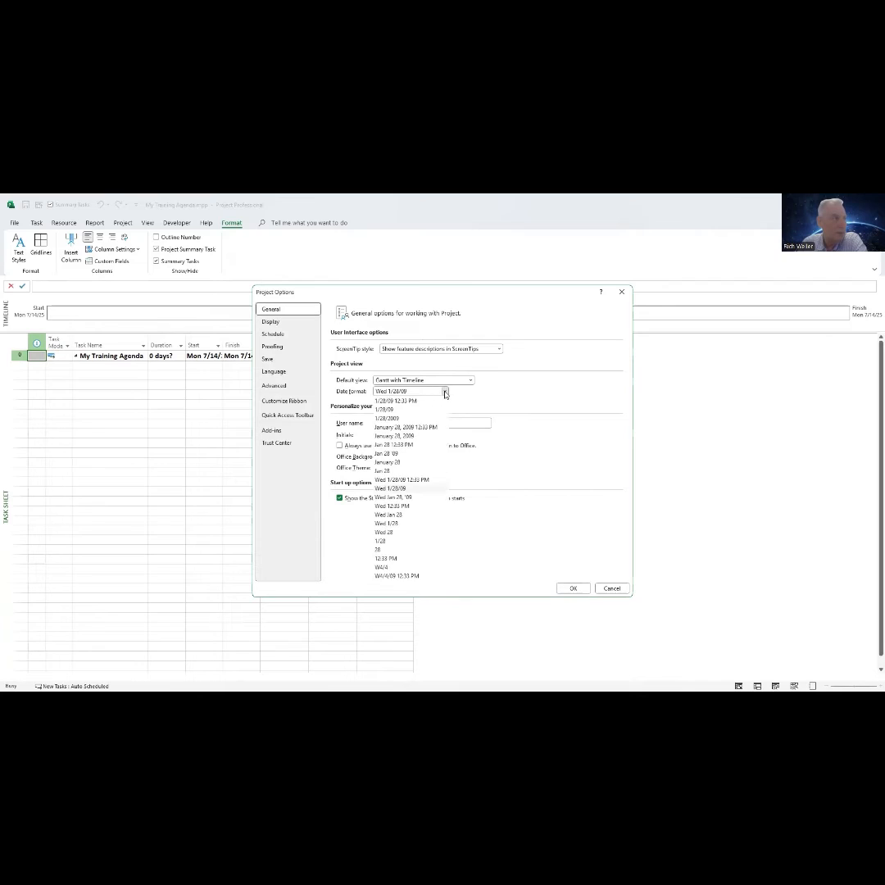
left_click(402, 558)
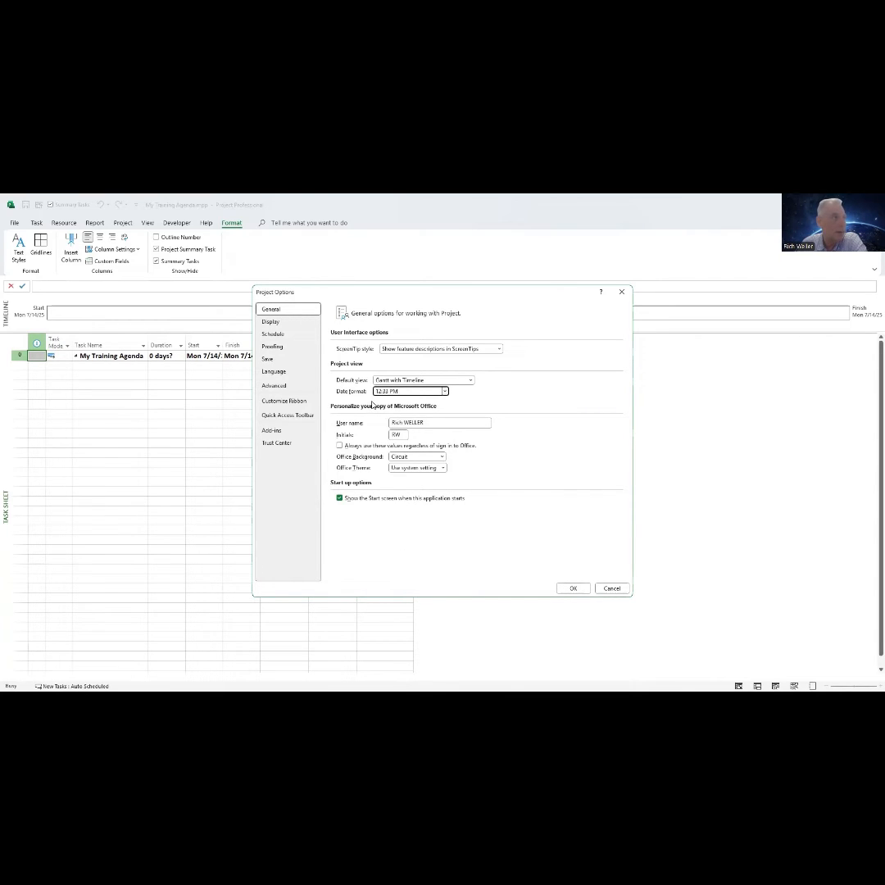
- In the scheduling options, set new tasks to Auto Scheduled and durations to be entered in hours
left_click(275, 334)
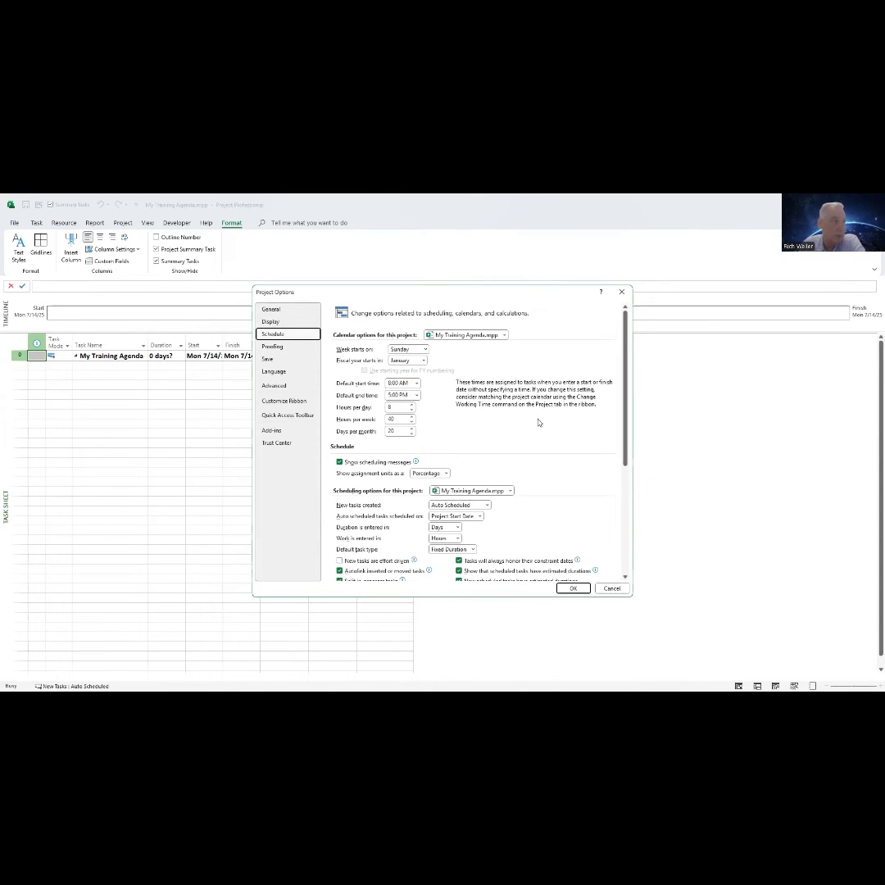
scroll(532, 423, "down", 1)
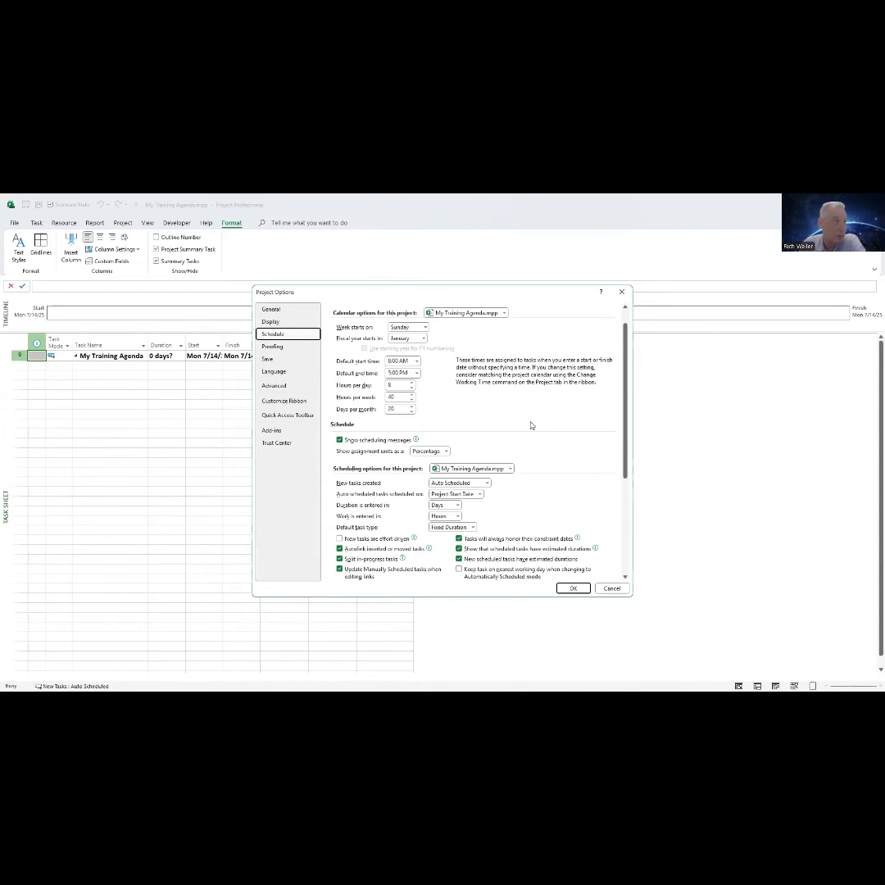
left_click(487, 483)
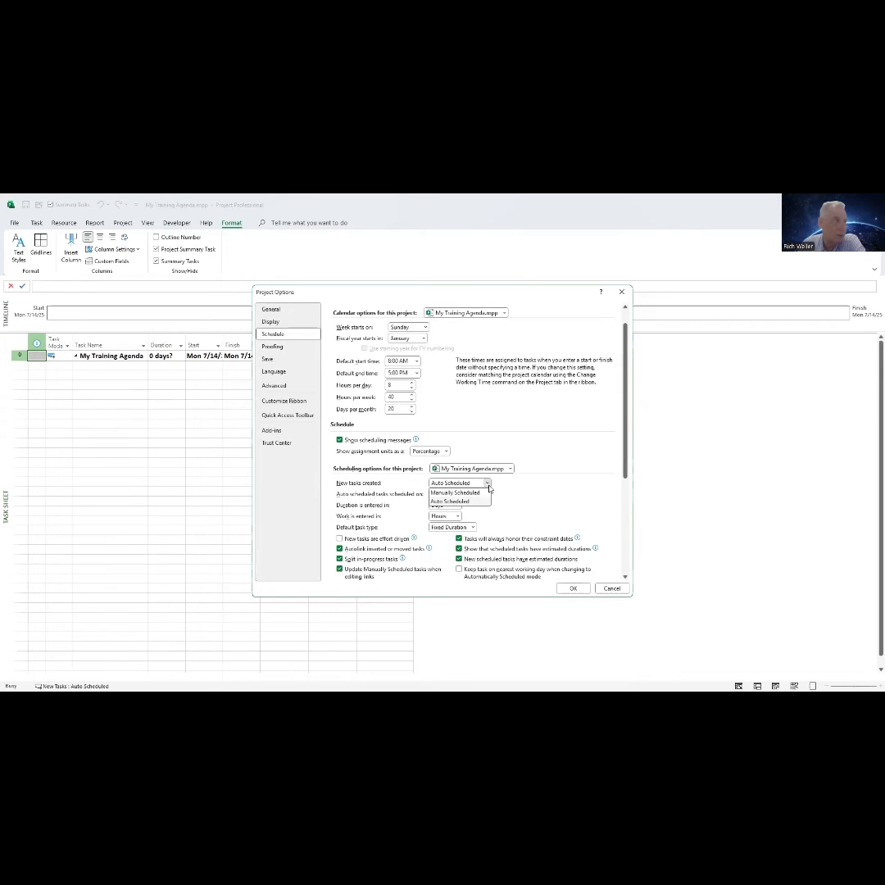
left_click(461, 501)
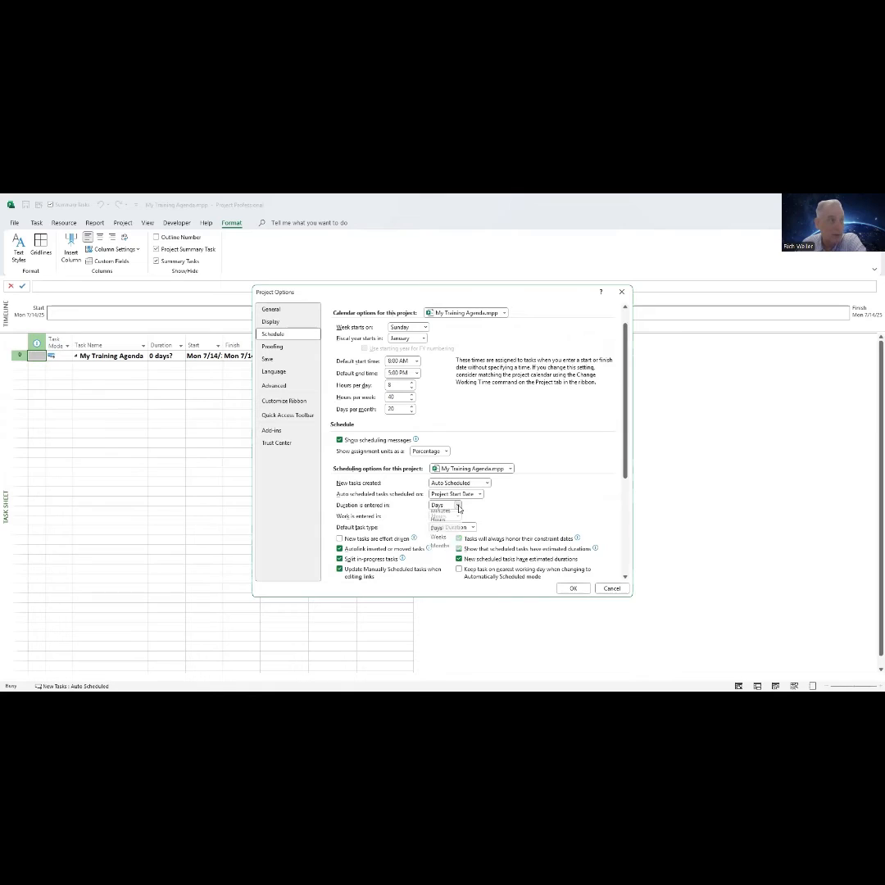
left_click(458, 508)
left_click(448, 527)
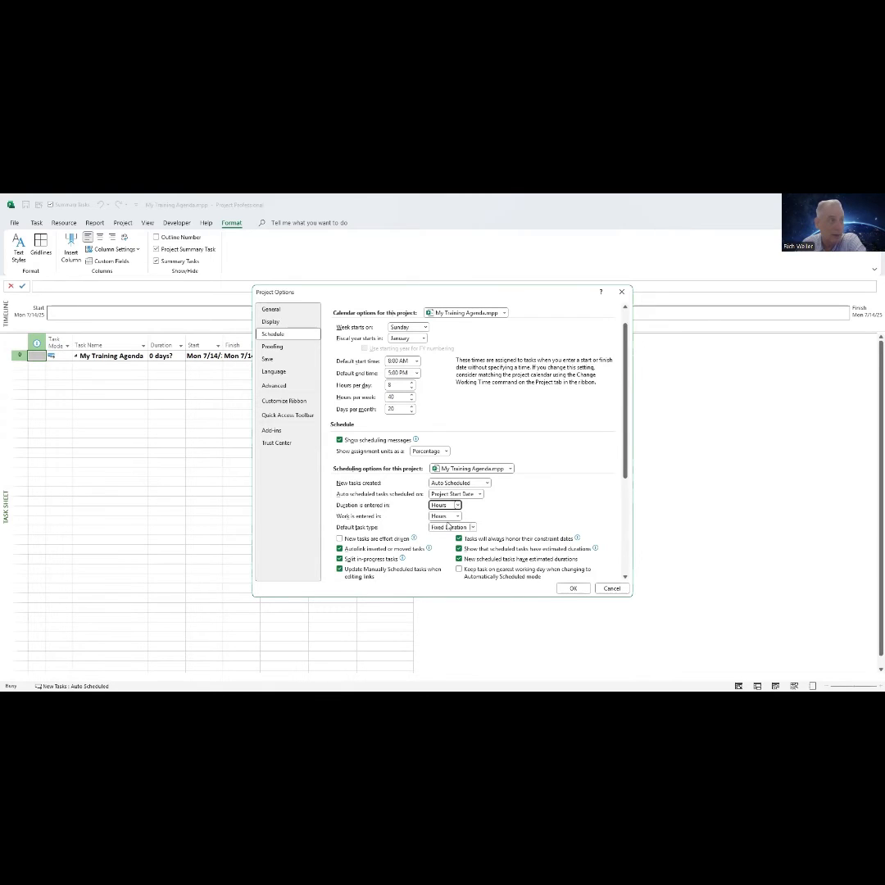
- Keep autolinking of inserted or moved tasks enabled and apply the project options
left_click(341, 550)
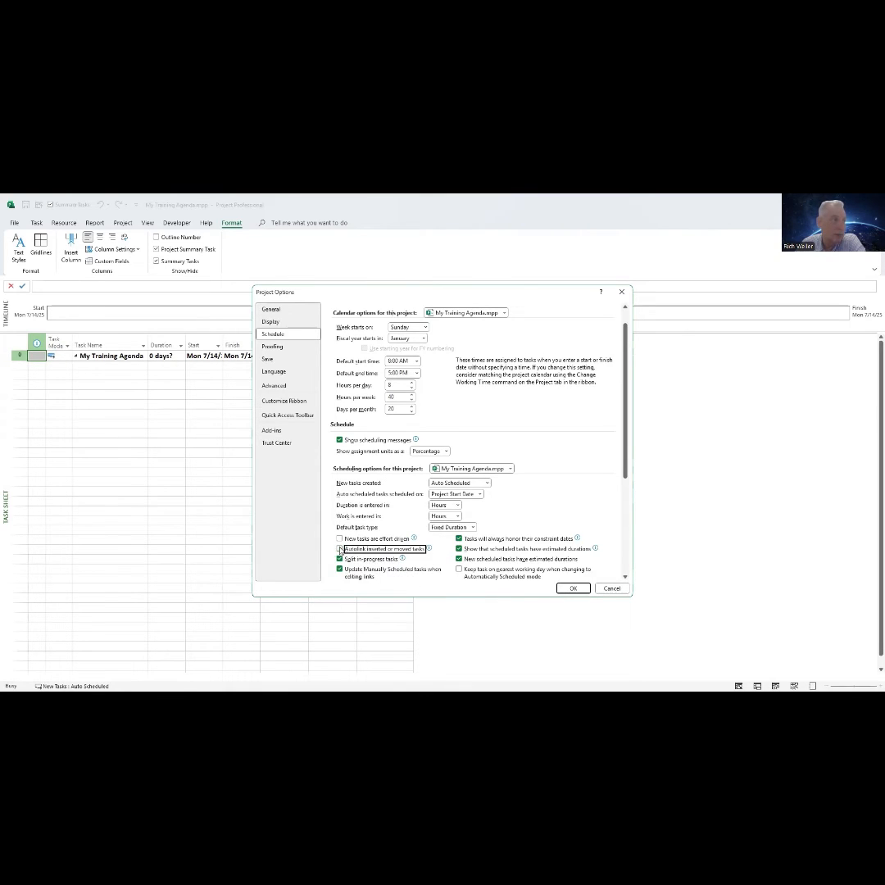
left_click(341, 550)
scroll(566, 557, "down", 1)
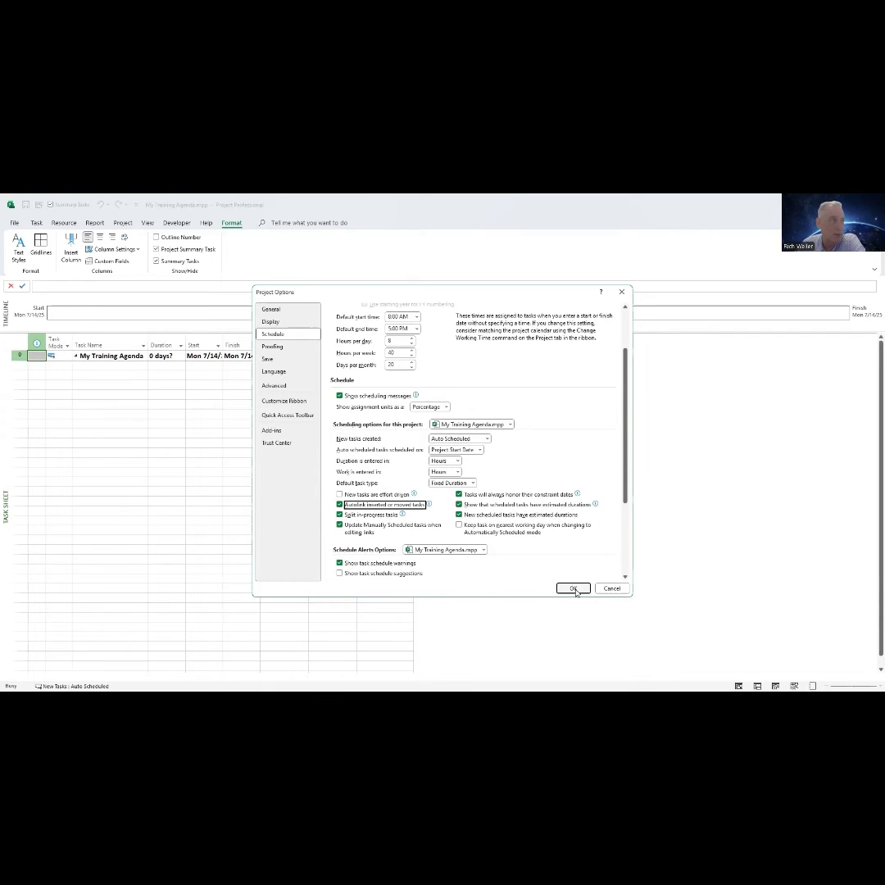
left_click(572, 588)
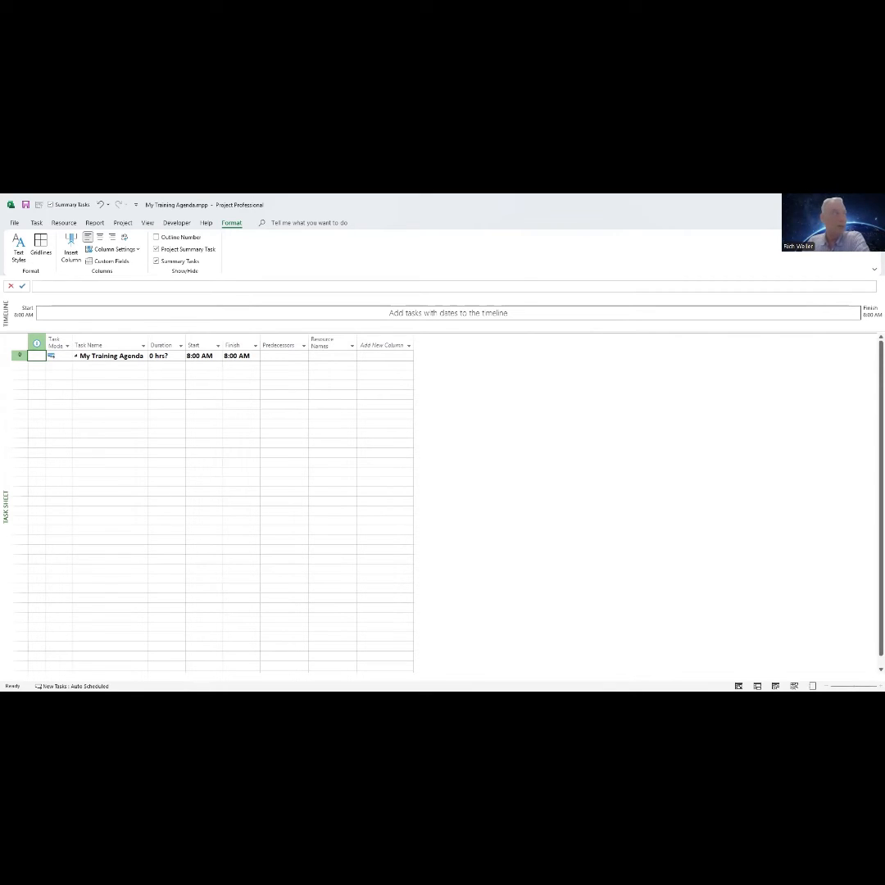
- Set the project's start date field to 8:30 AM in the project information
left_click(123, 223)
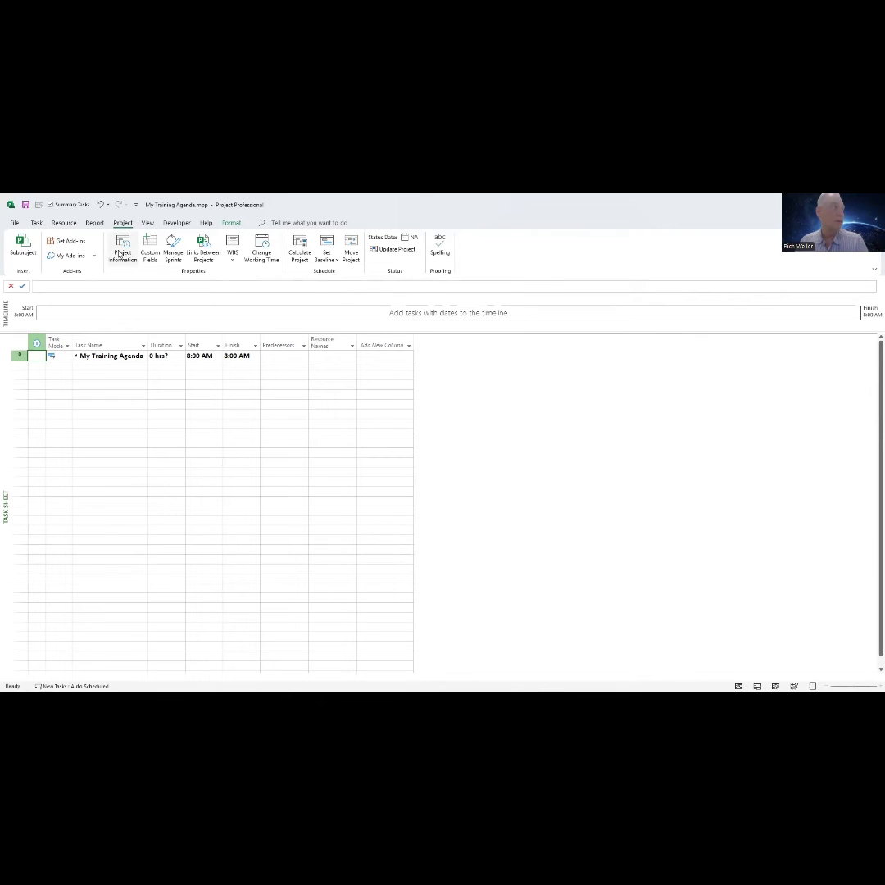
left_click(121, 254)
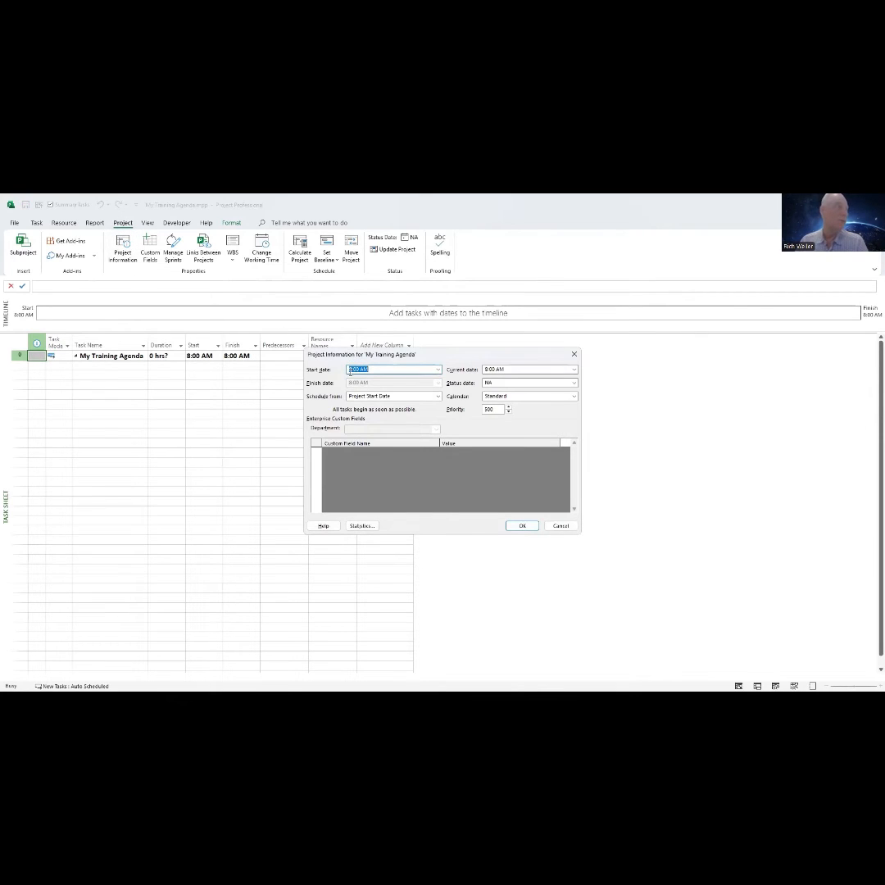
left_click(350, 370)
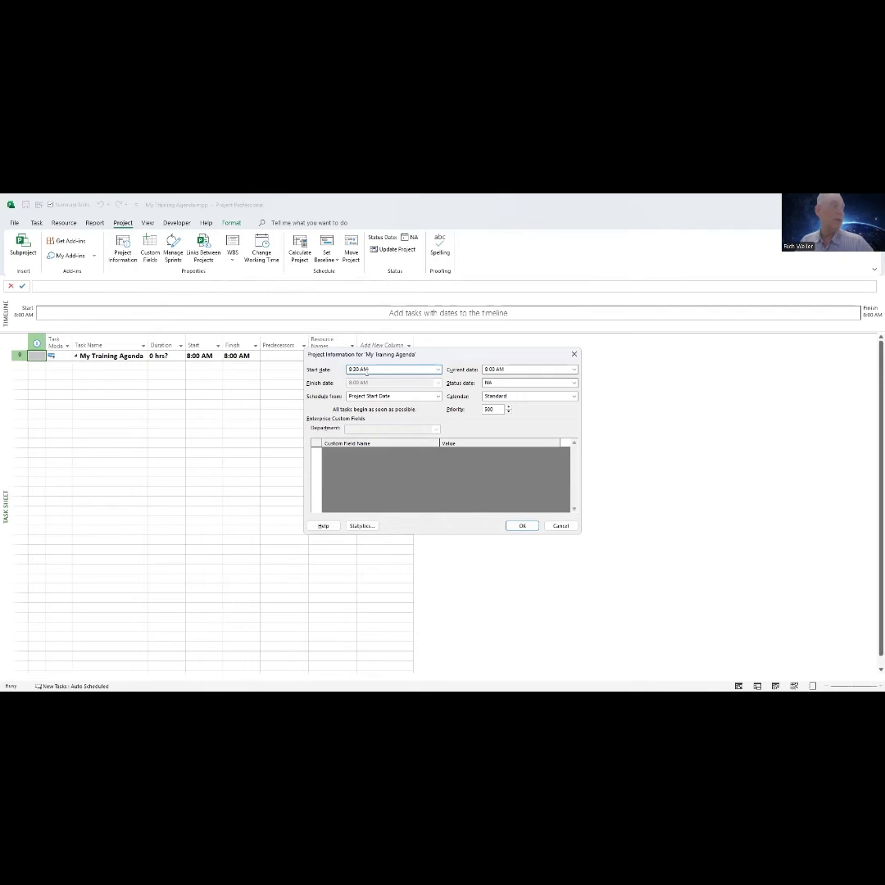
left_click(521, 526)
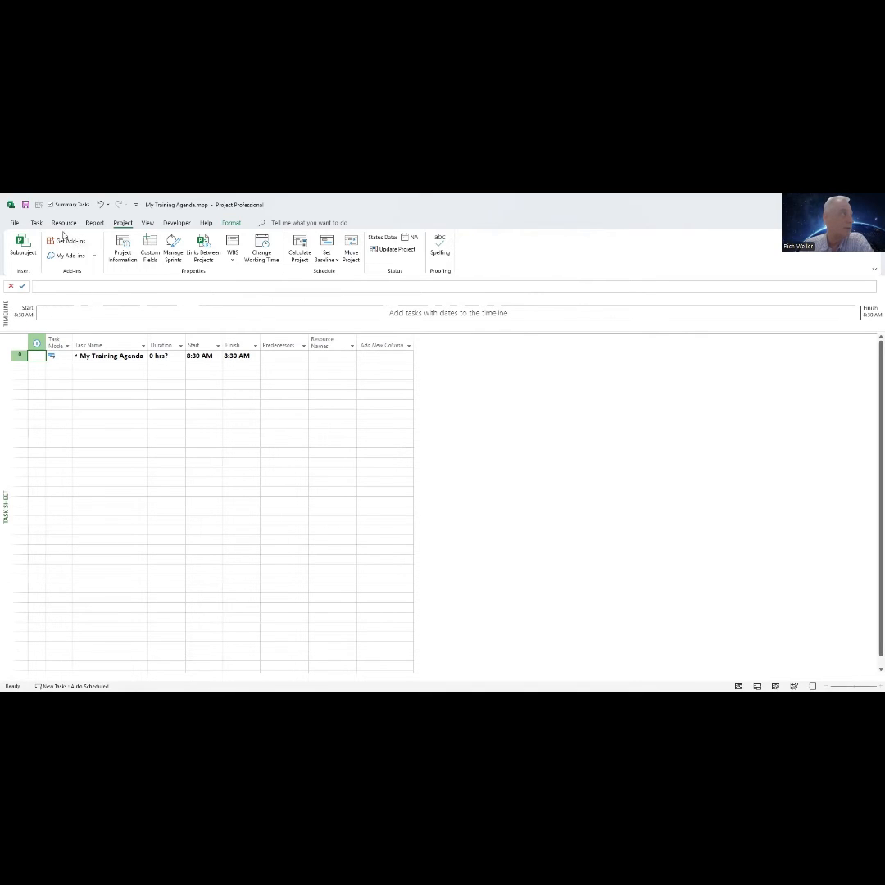
- Hide the Timeline above the task sheet
left_click(37, 223)
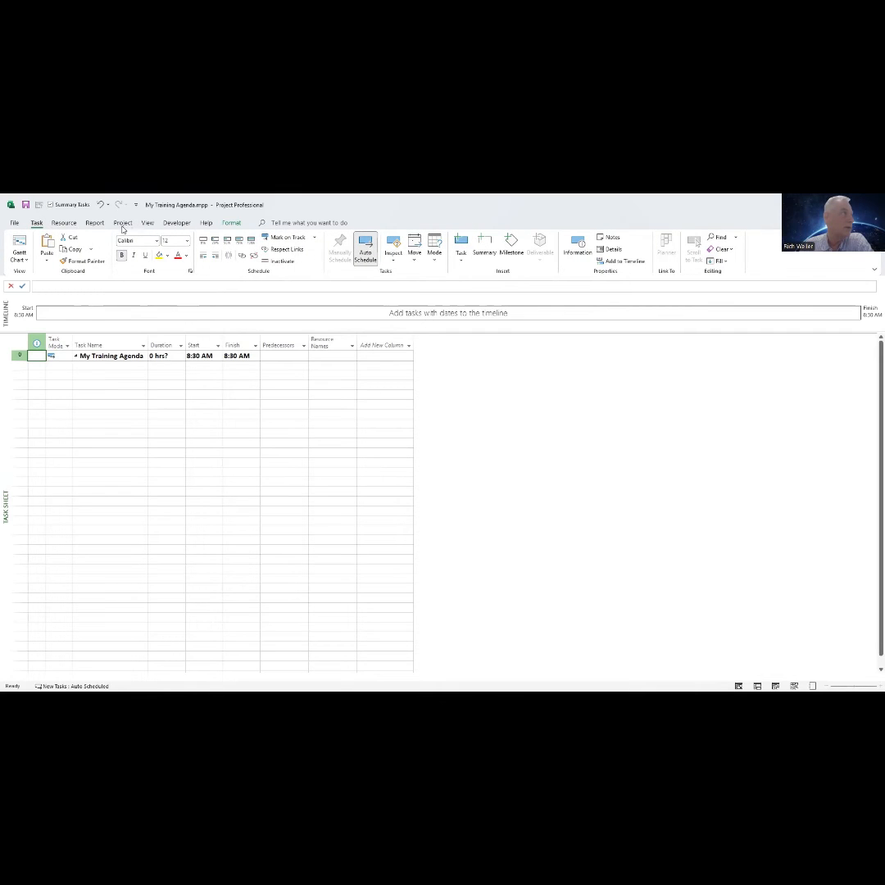
left_click(146, 223)
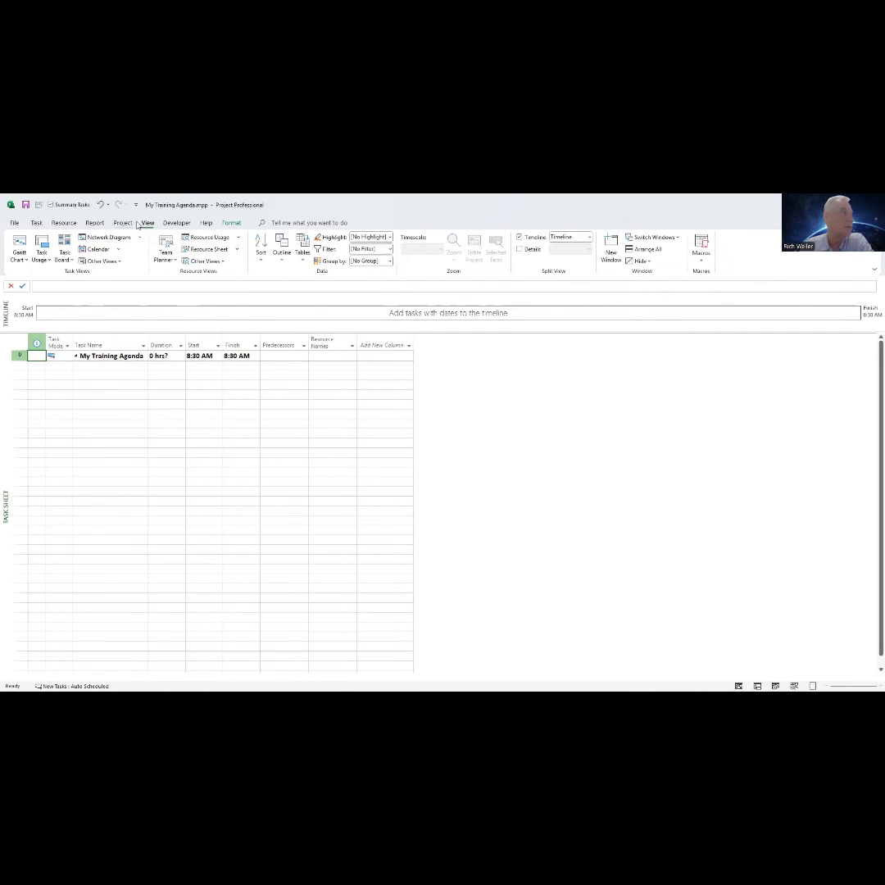
left_click(518, 237)
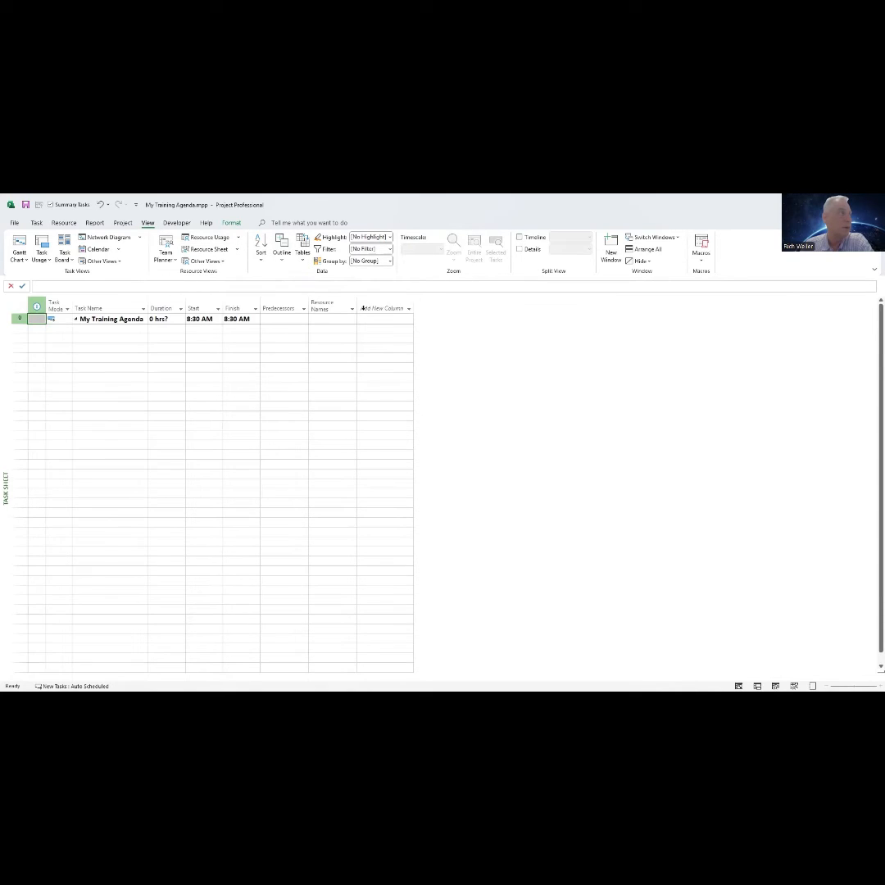
- Enter the tasks Meeting Overview, Introductions, Topic One, Topic Two, Topic Three, Topic Four, Break, Topic Five and Q&A below the project summary task
left_click(124, 328)
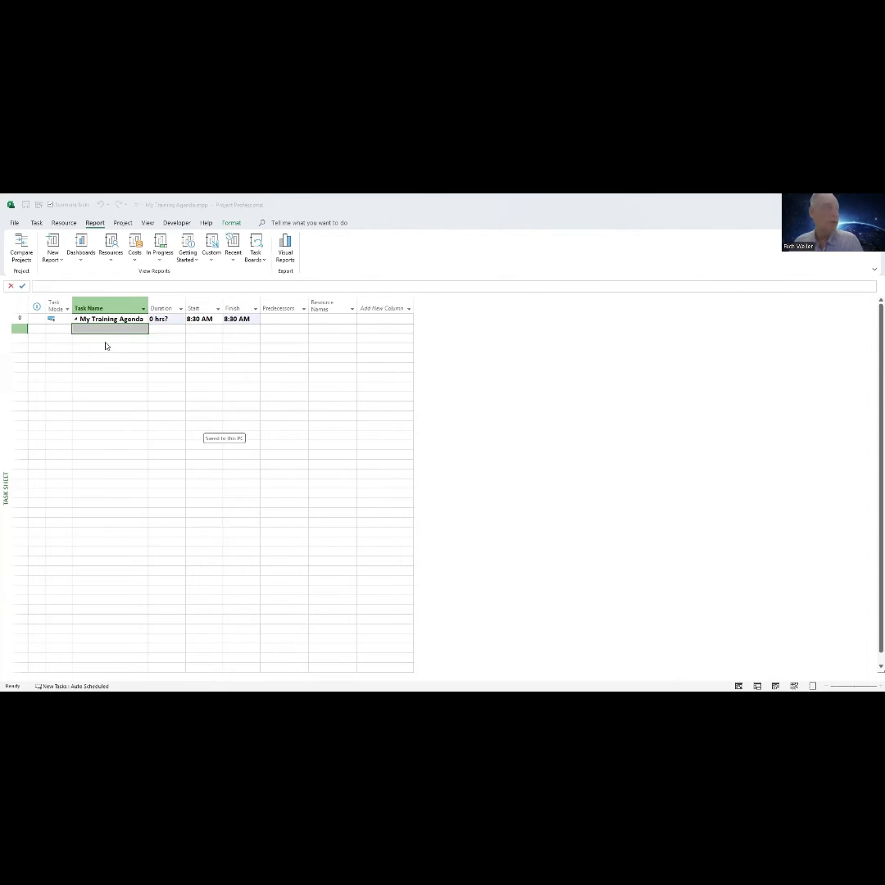
left_click(113, 339)
left_click(111, 330)
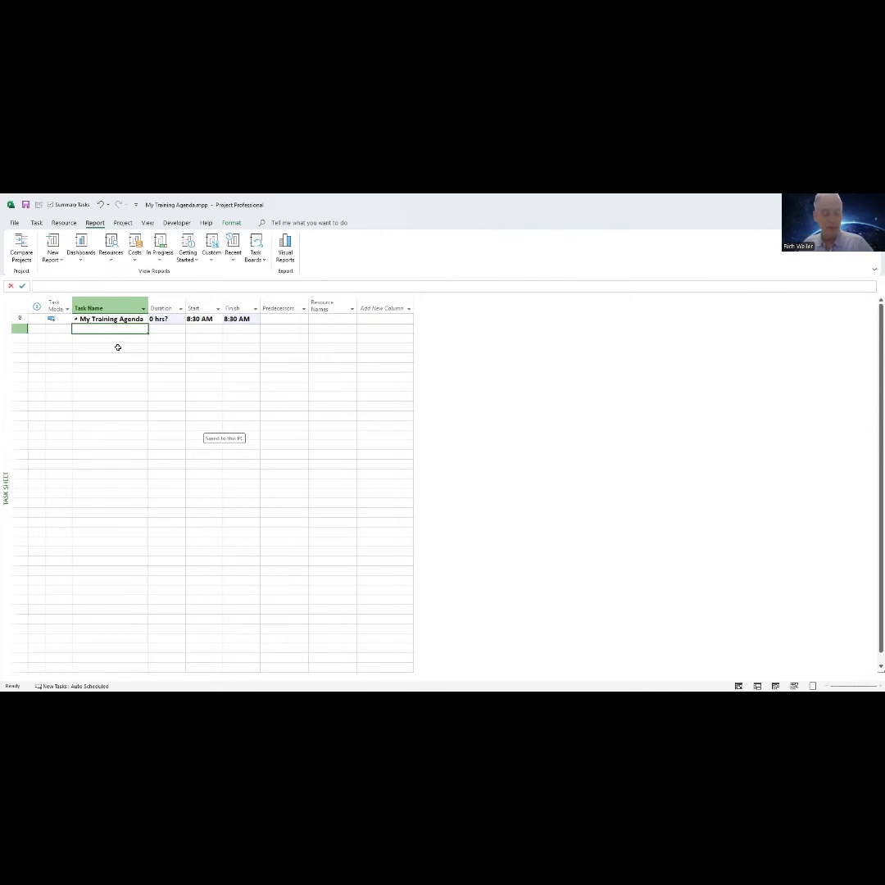
type("Meeting Overview Introductions Topic One Topic Two Topic Three Topic Four Break Topic Five Q&A")
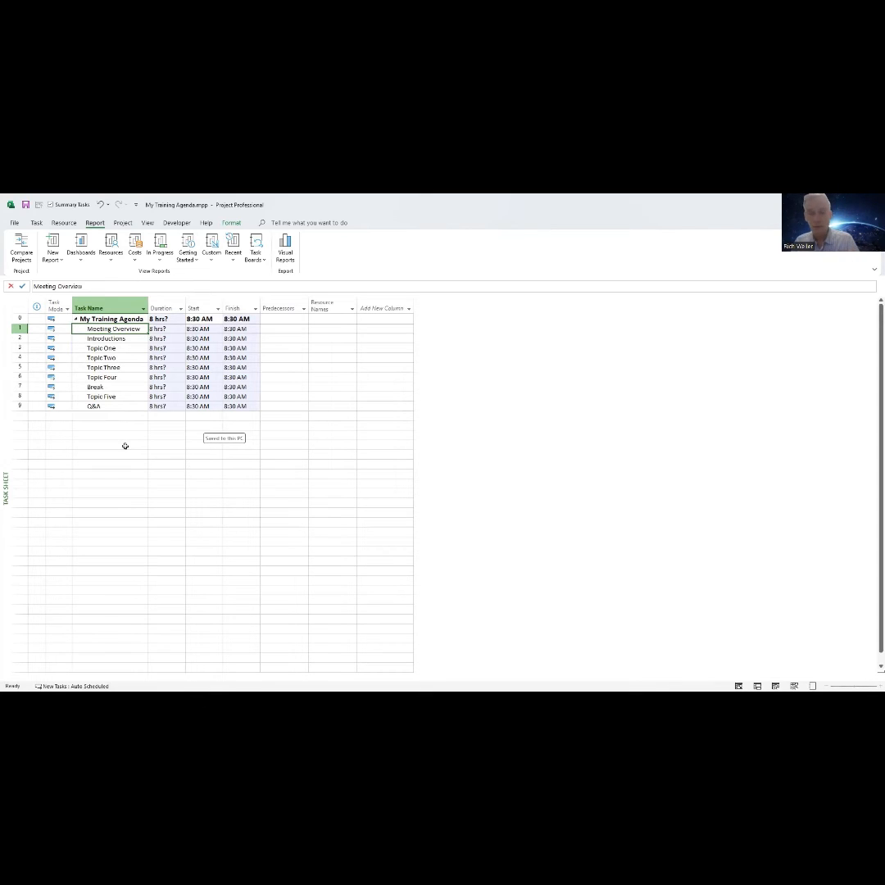
left_click(176, 222)
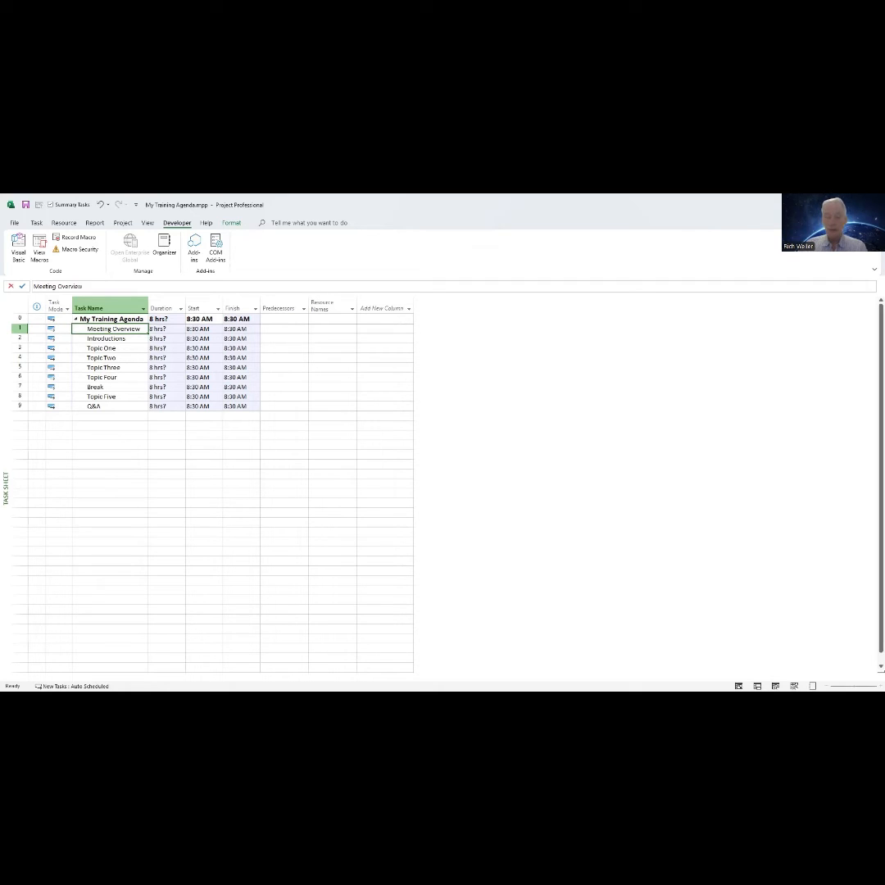
left_click(284, 330)
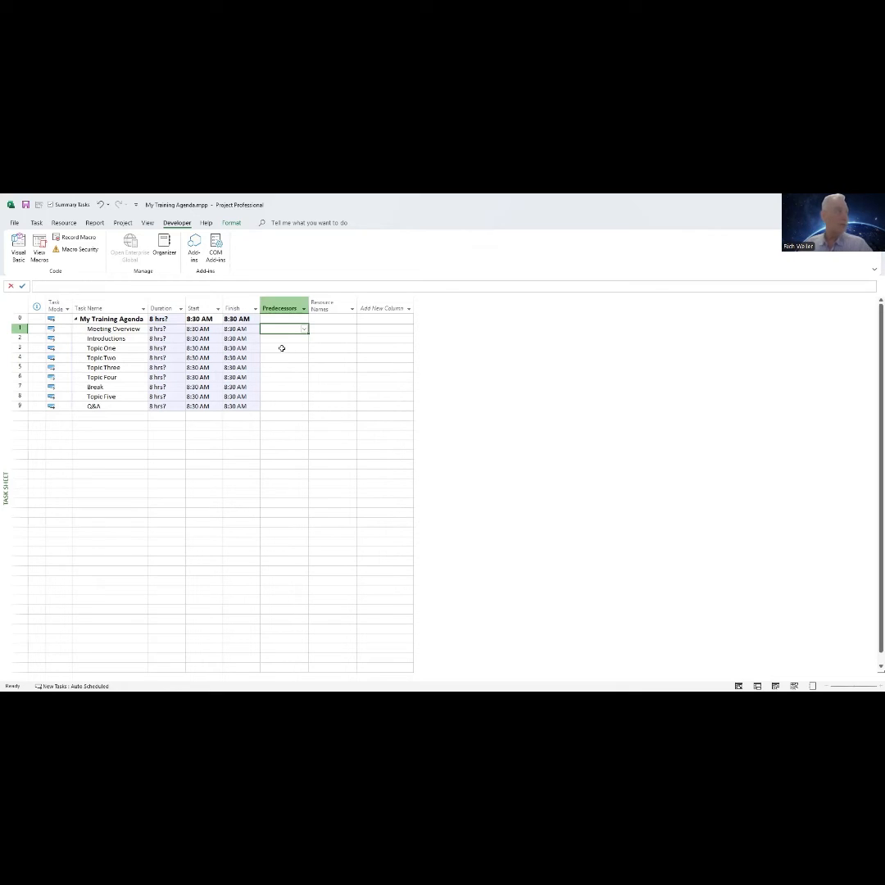
left_click(280, 339)
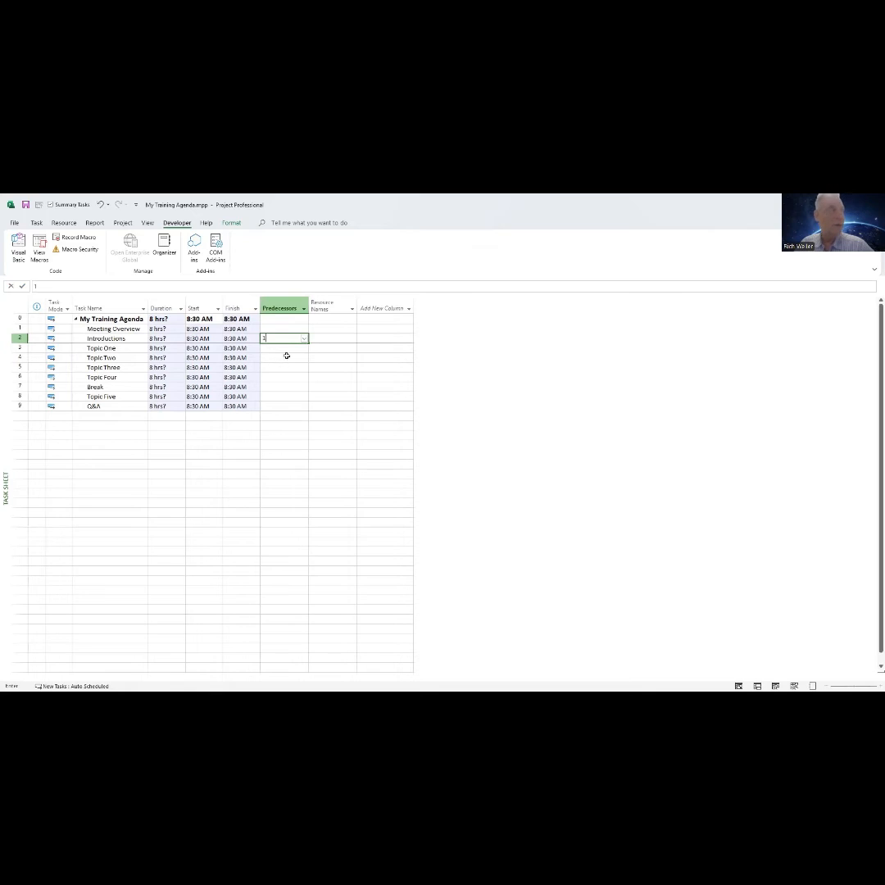
type("1")
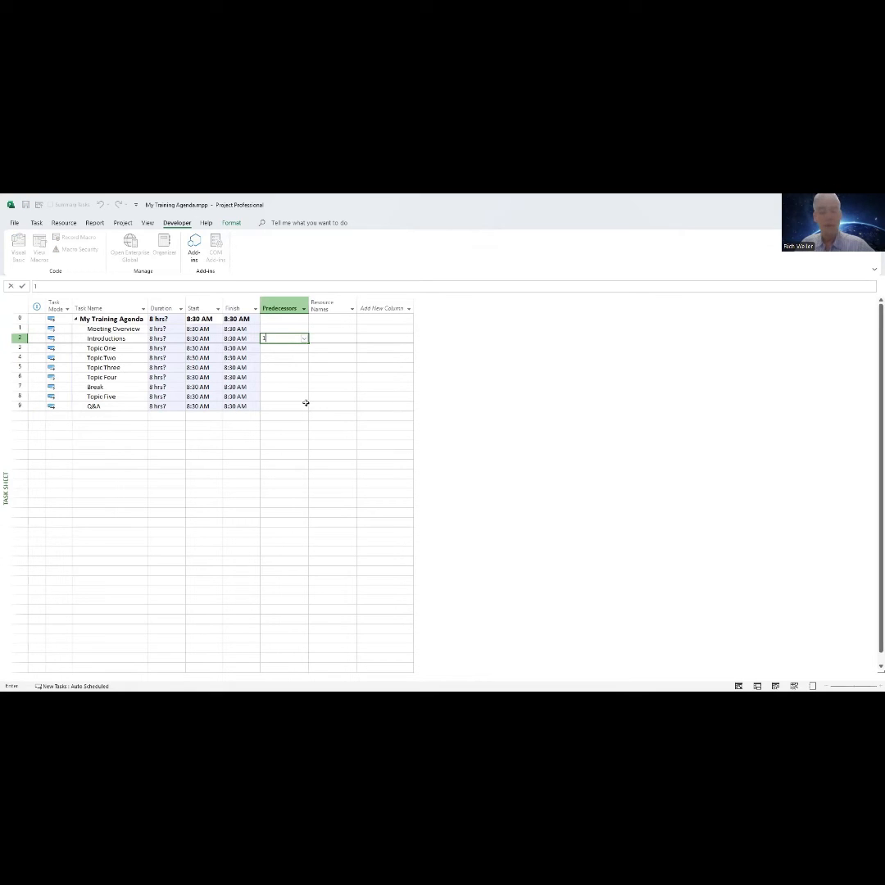
key("Escape")
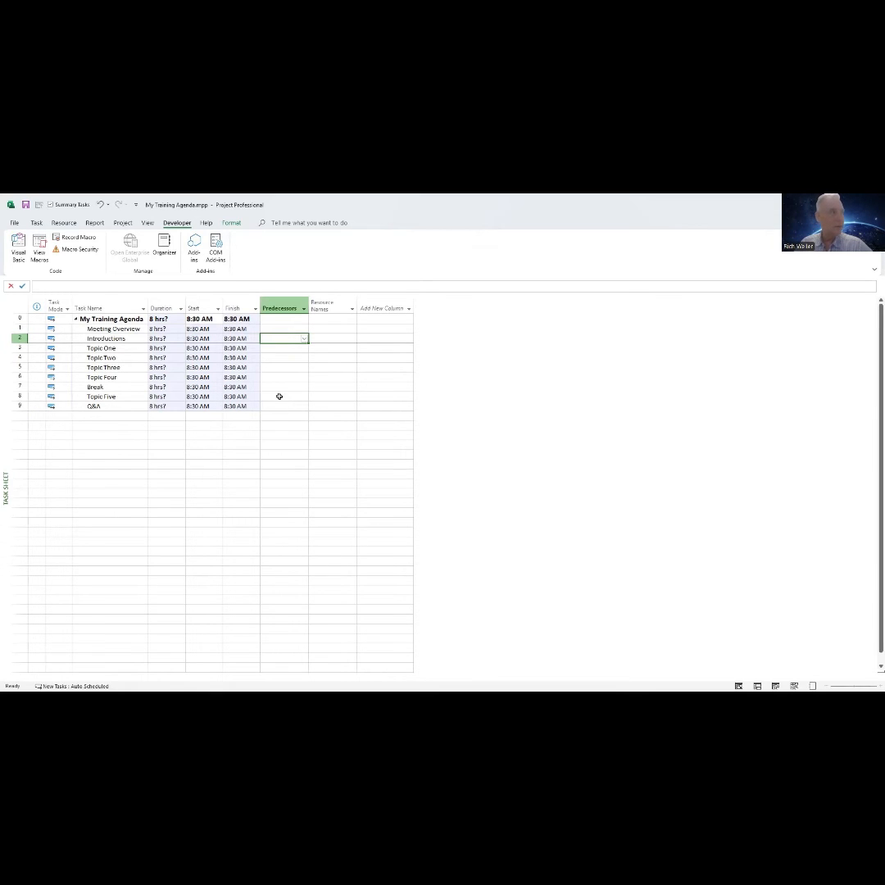
left_click(284, 397)
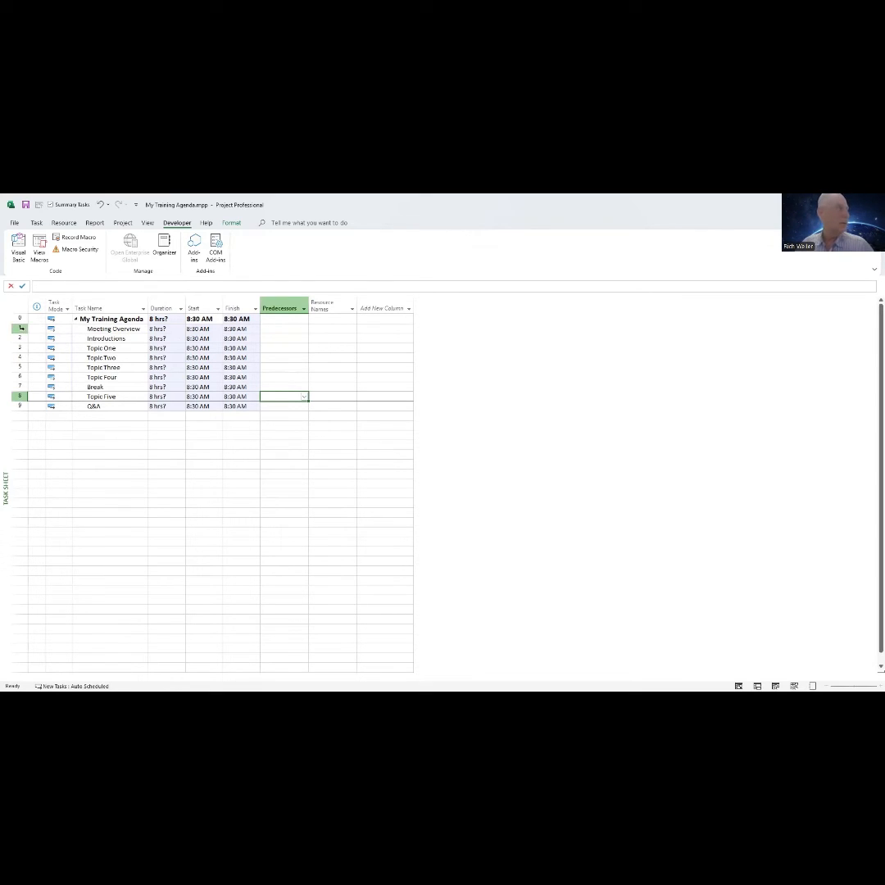
- Link the nine agenda tasks from Meeting Overview through Q&A in sequence
left_click_drag(20, 327, 21, 407)
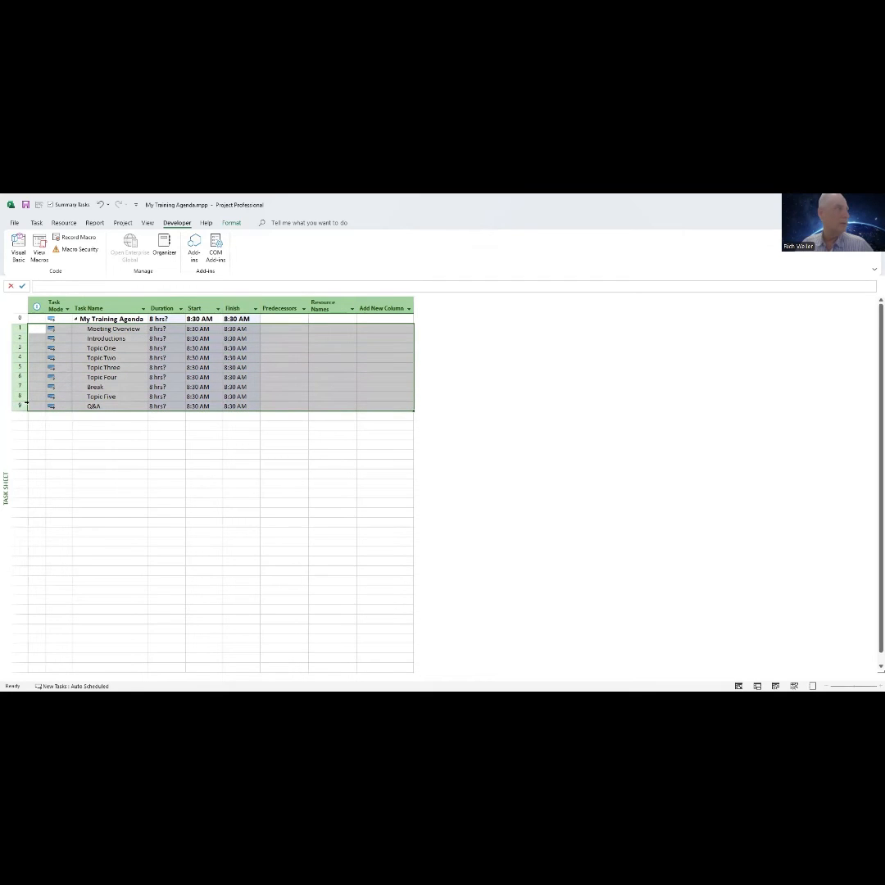
left_click(36, 223)
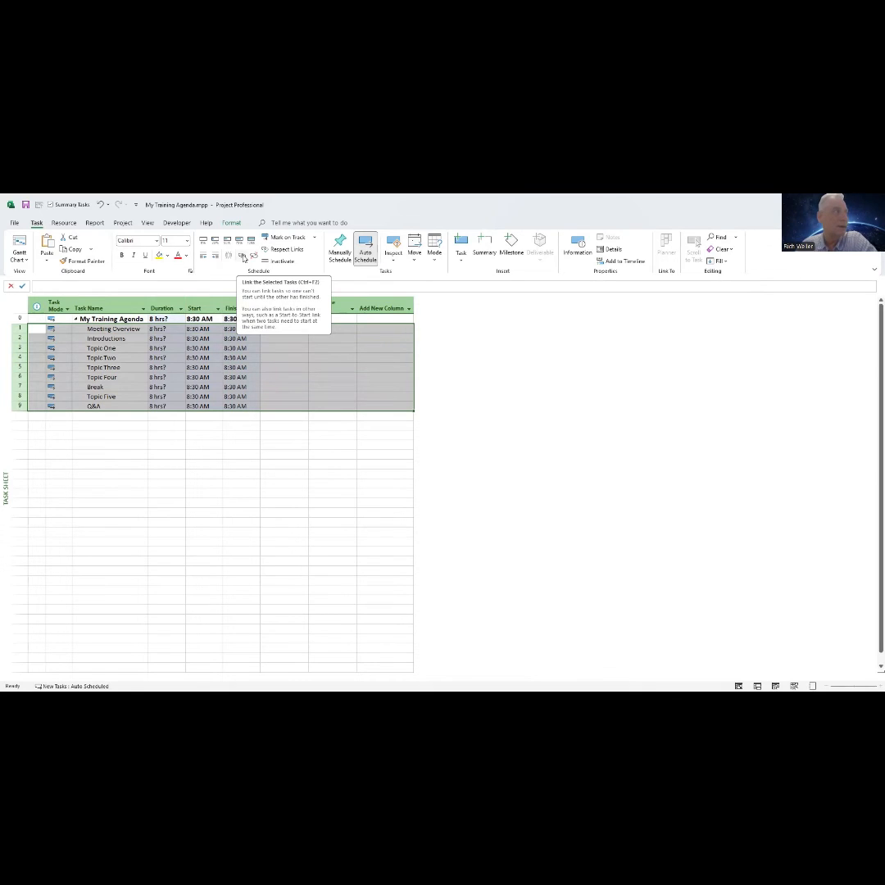
left_click(243, 258)
left_click(201, 366)
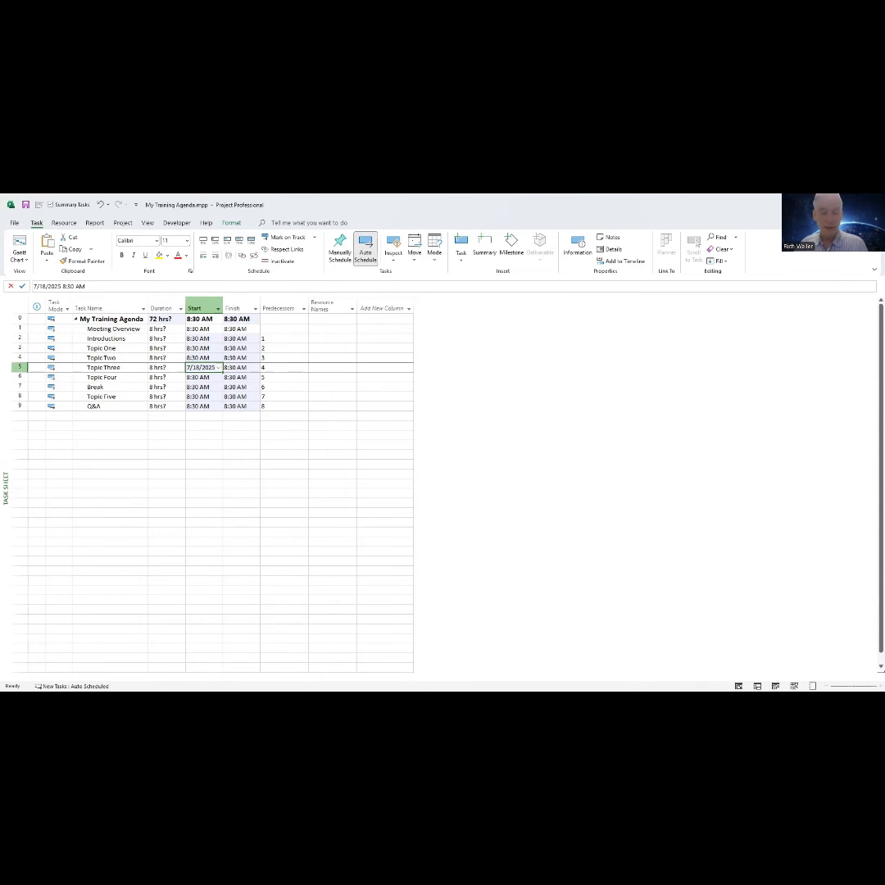
key("alt+Tab")
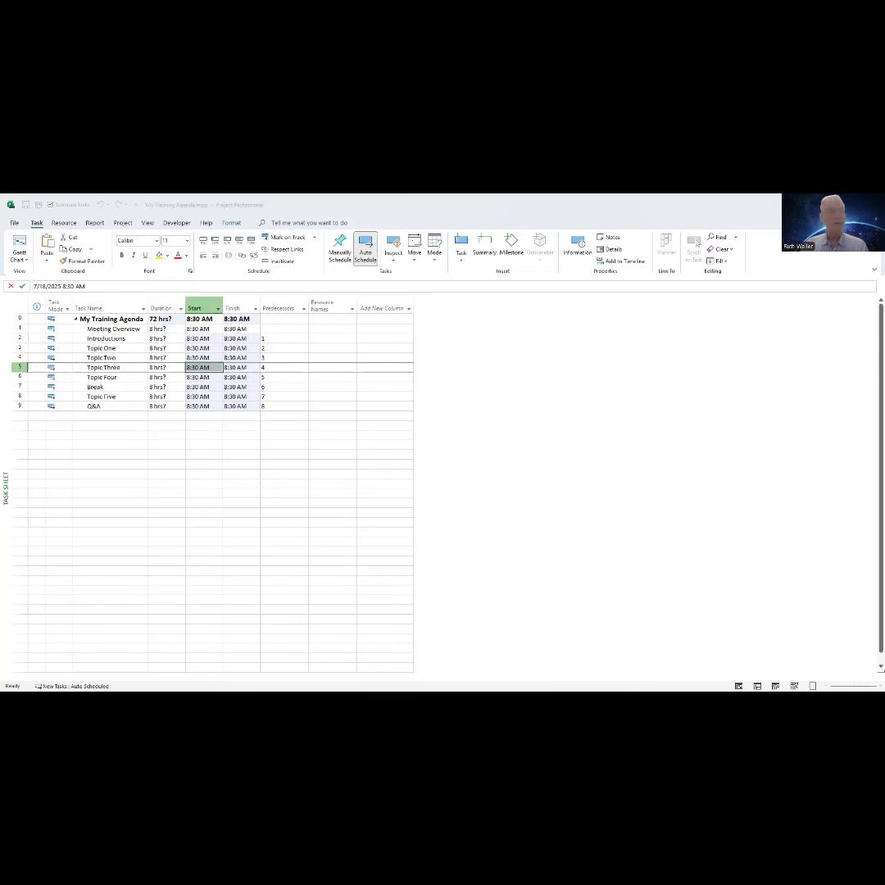
- Set the duration of Meeting Overview to 10 minutes
left_click(164, 329)
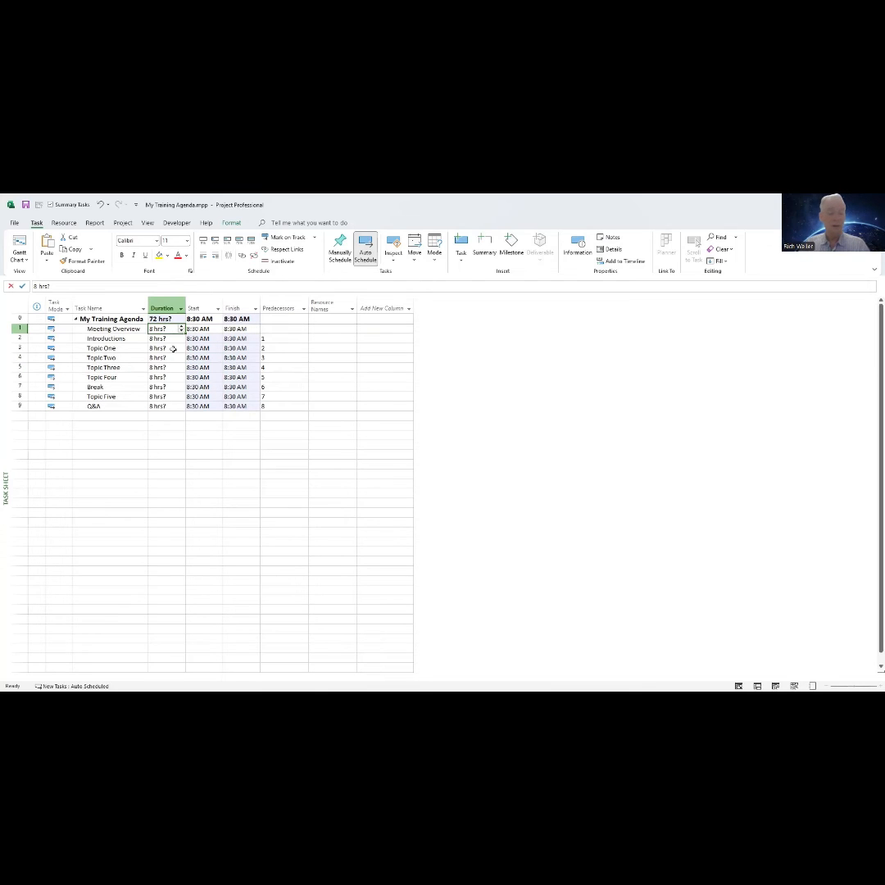
type("10")
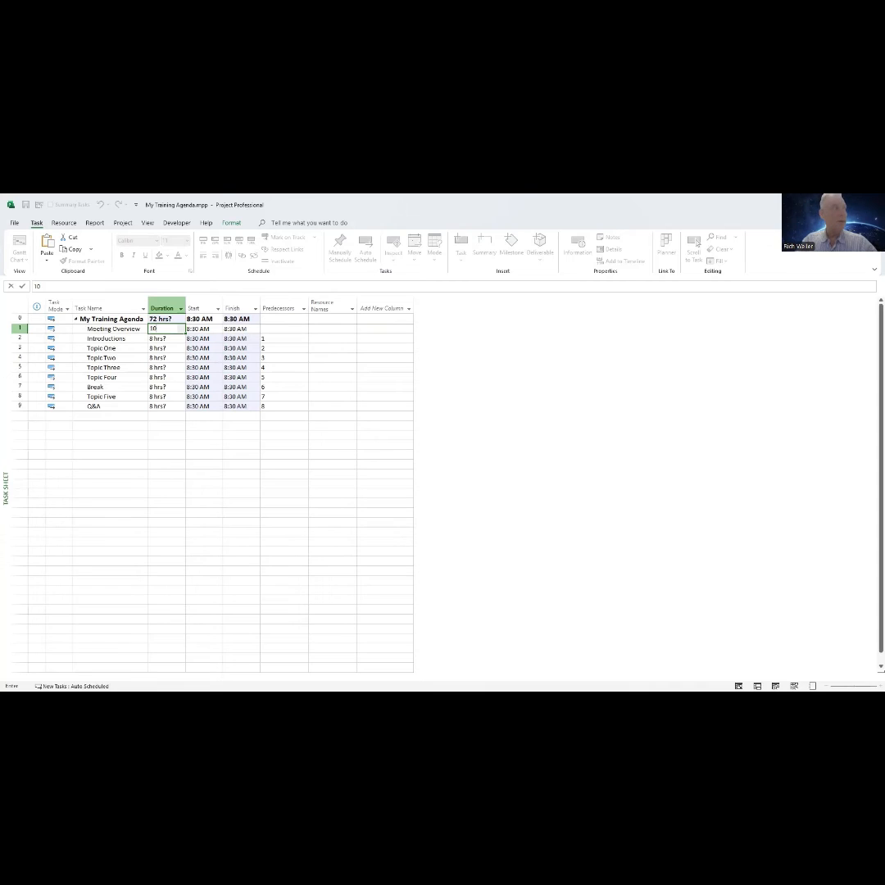
type("m")
key("Return")
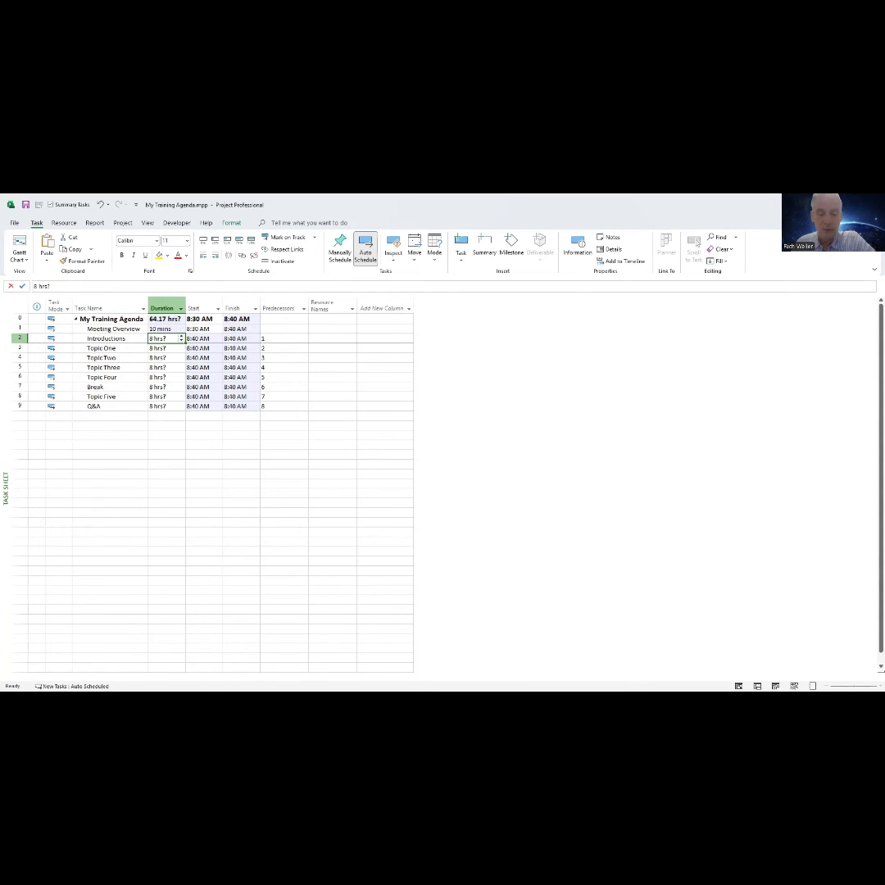
- Set the durations of Introductions through Q&A, in row order, to 10, 15, 15, 10, 5, 10, 30 and 20 minutes
left_click(169, 355)
left_click(169, 338)
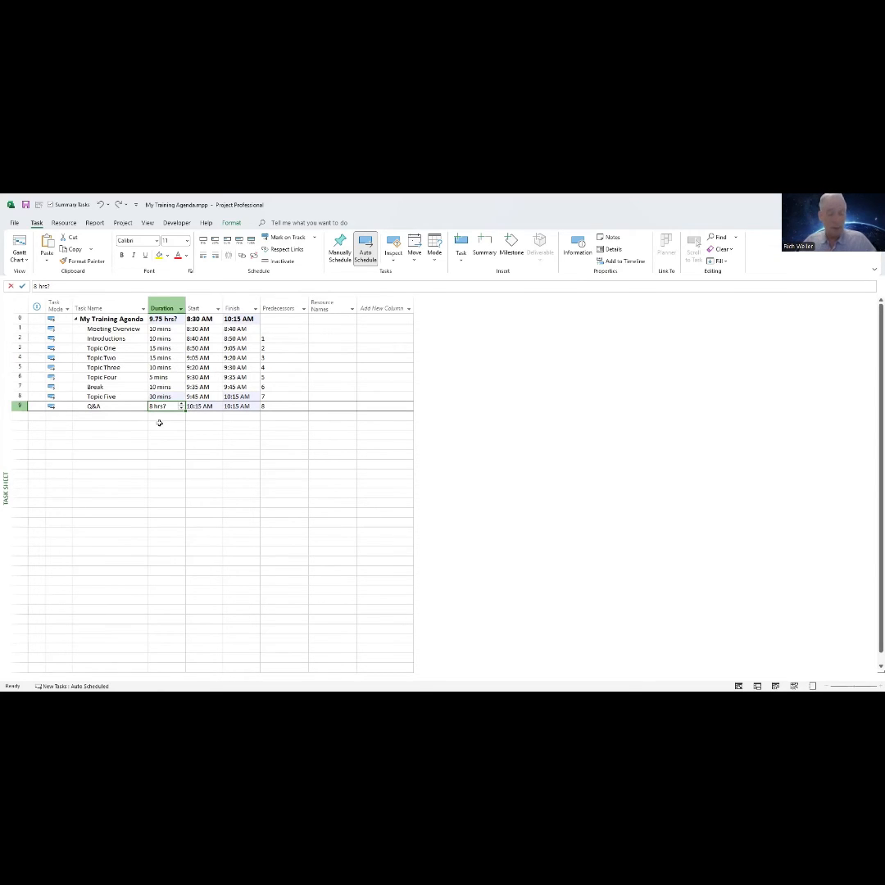
type("20")
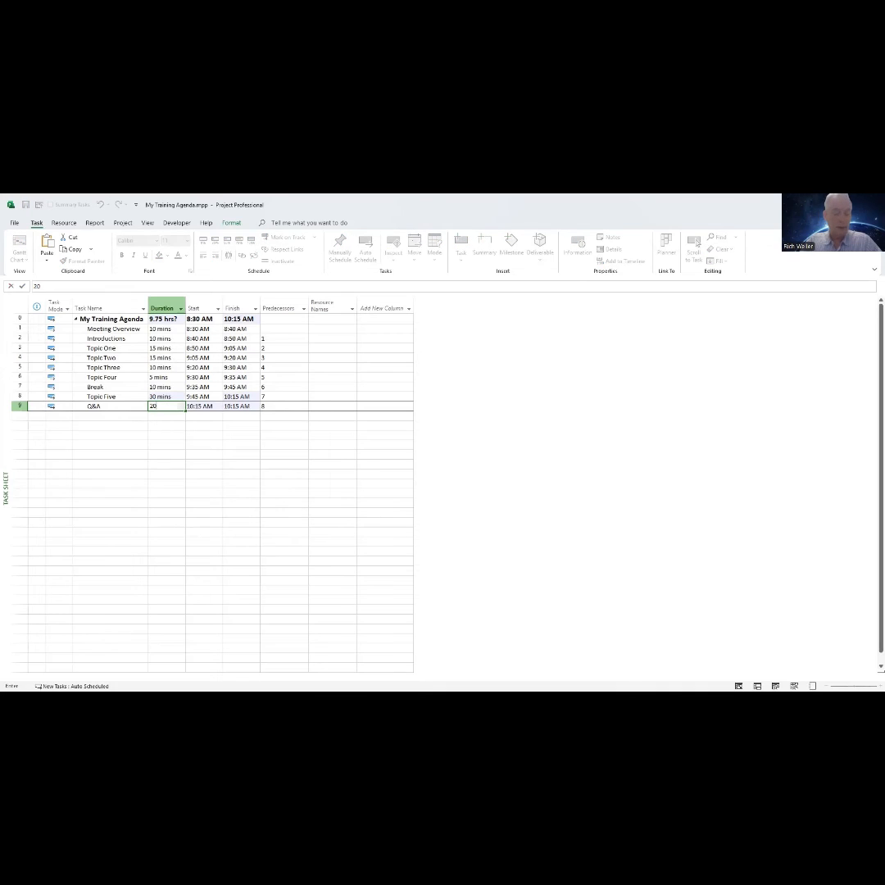
type("m")
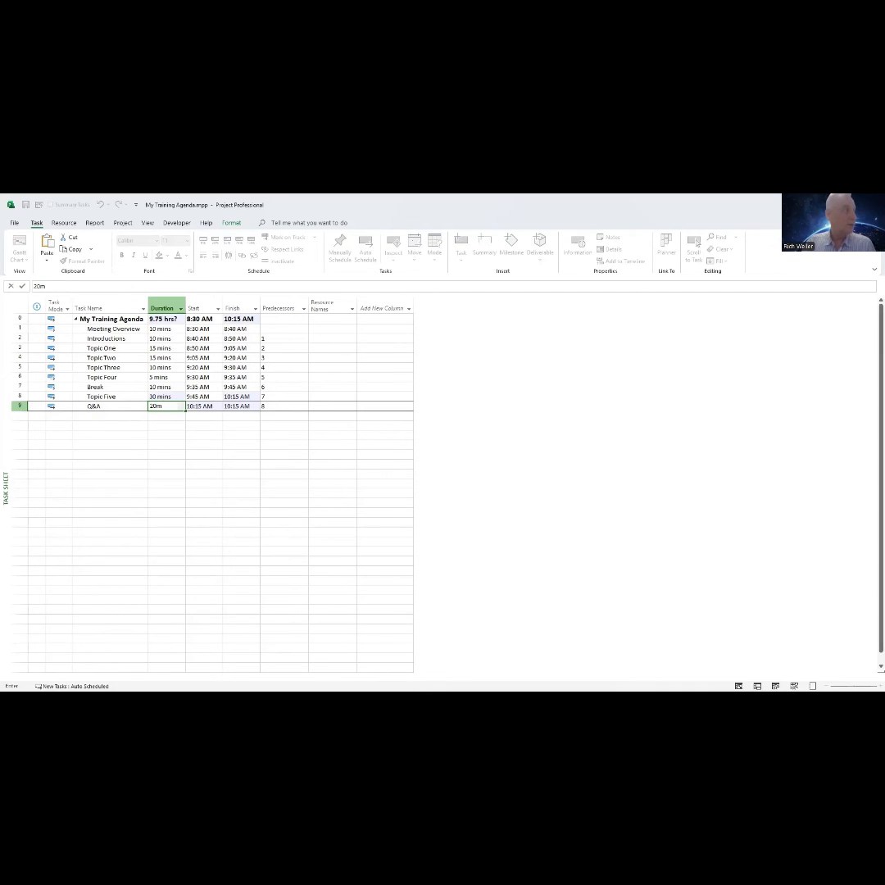
key("Return")
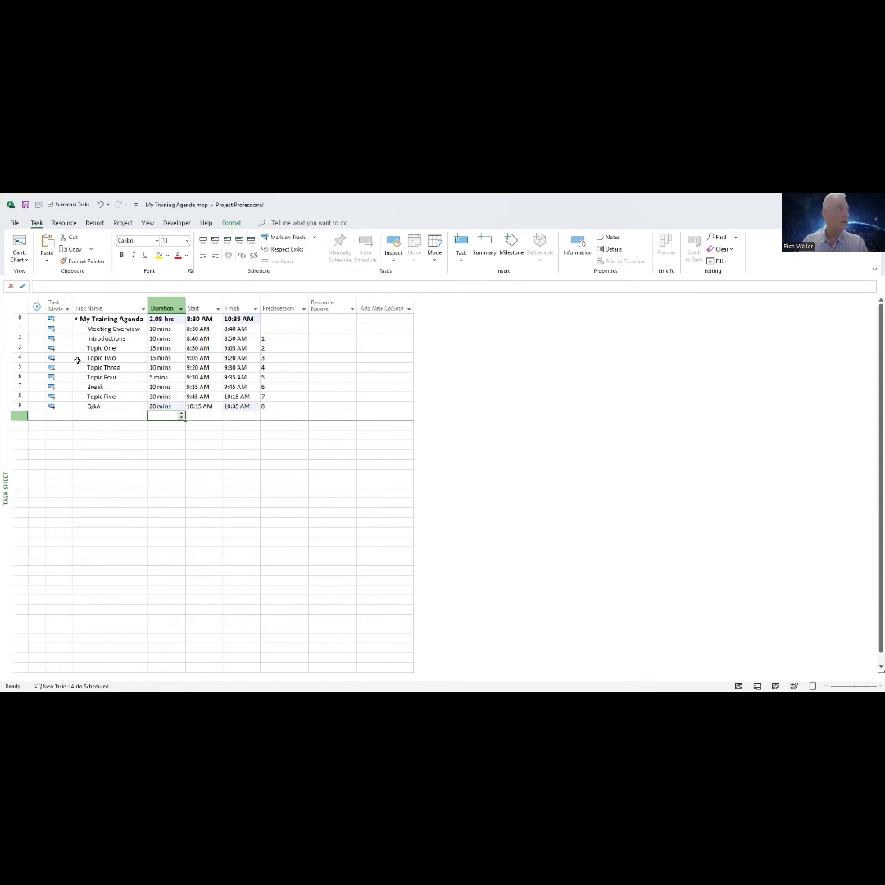
- Shorten the duration of Topic Two to 10 minutes
left_click(18, 357)
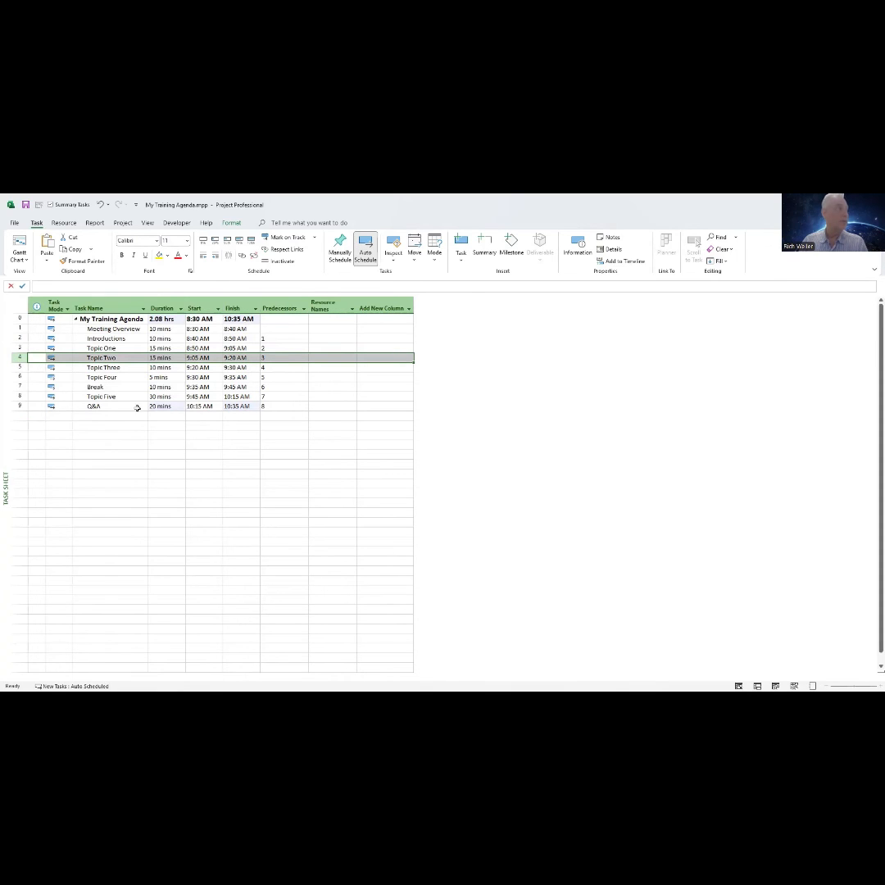
left_click(160, 357)
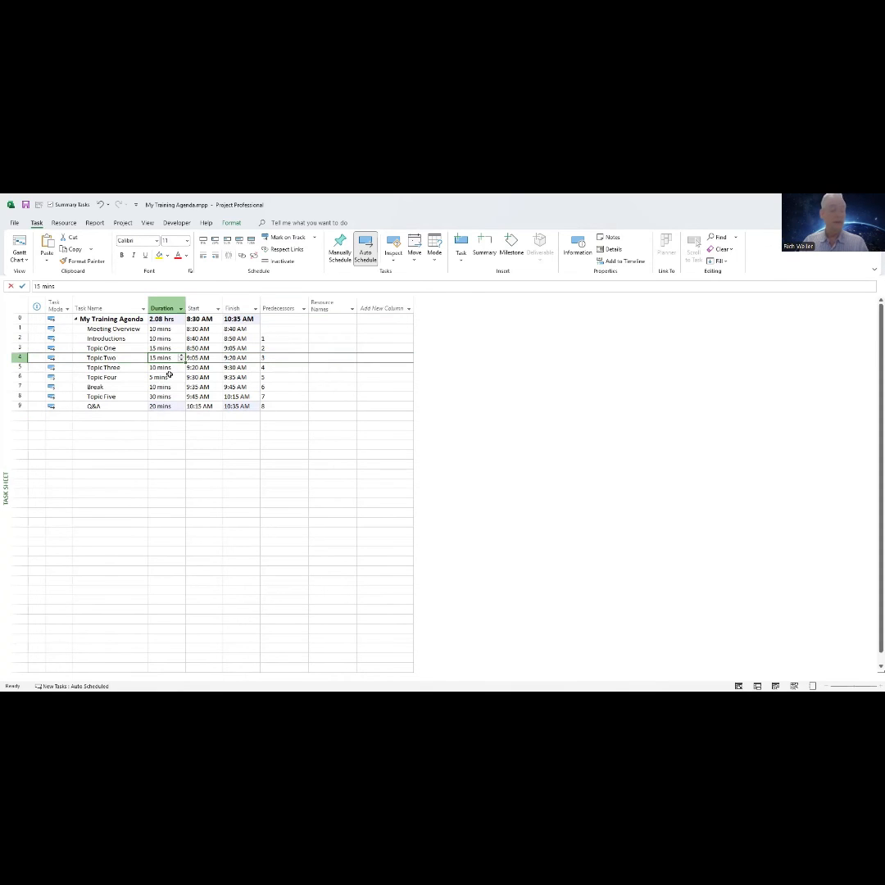
type("1")
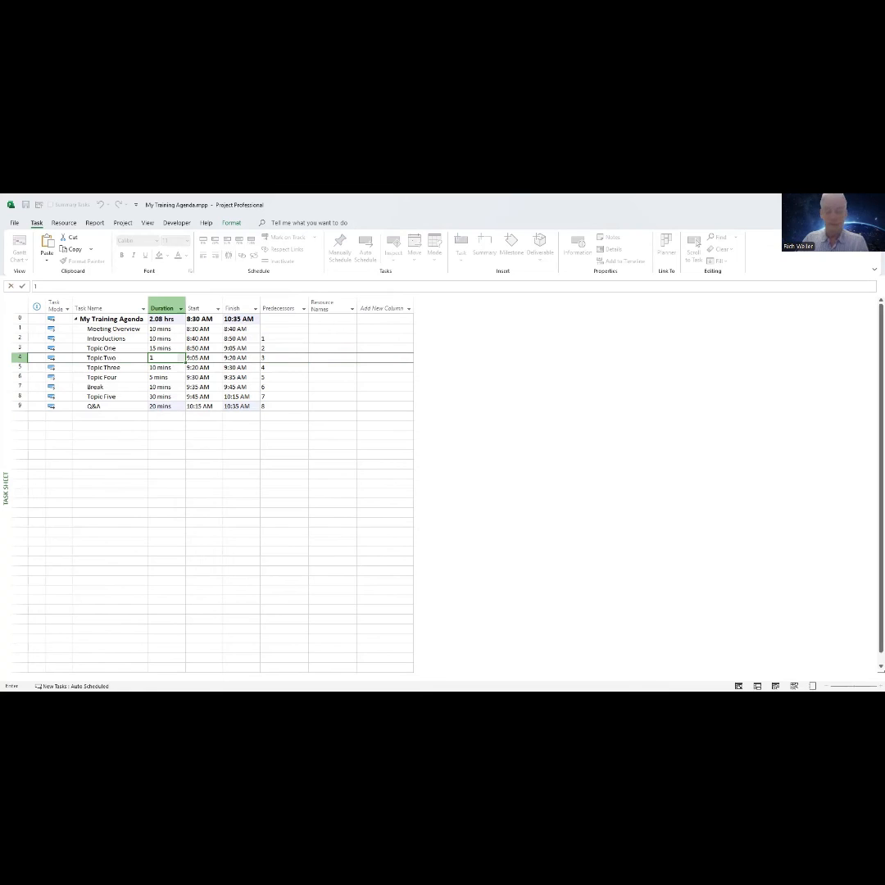
type("0")
key("Return")
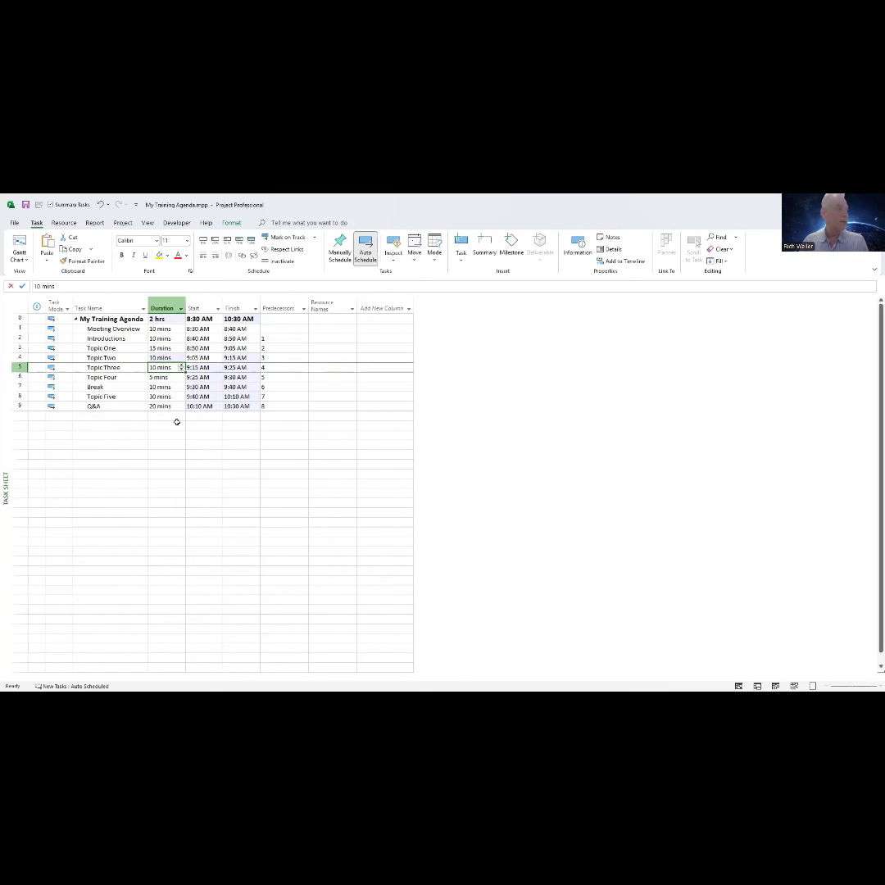
left_click(176, 416)
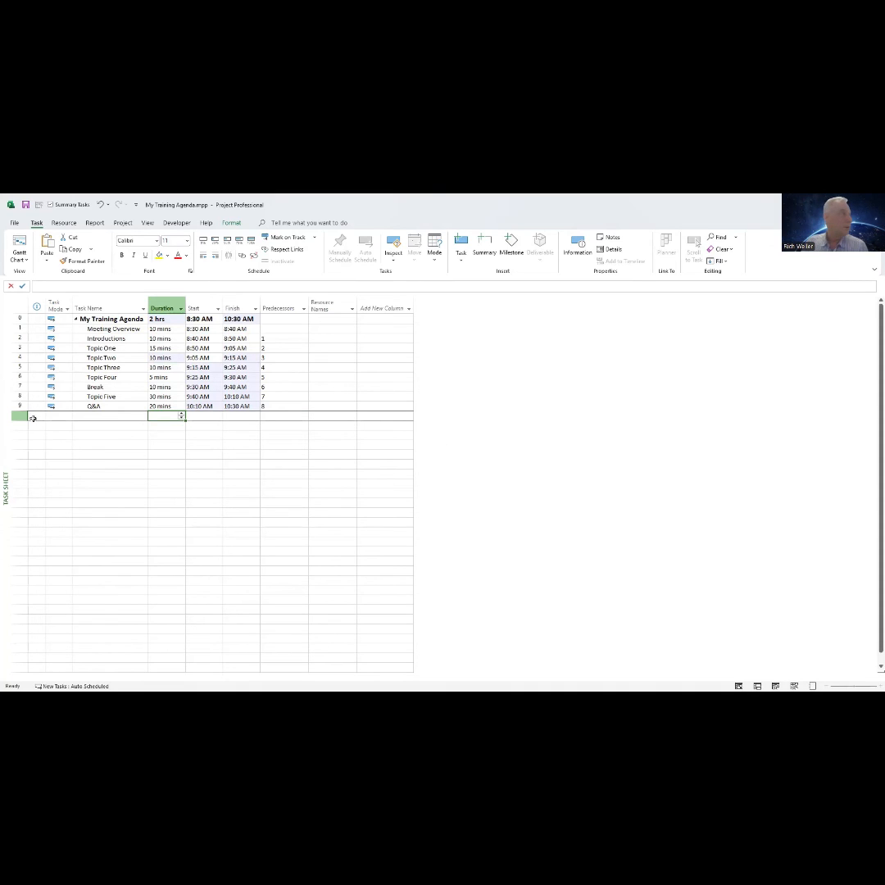
- Move Break directly above Topic Three and clear the predecessors of Break, Topic Three, Topic Four and Topic Five
left_click(22, 387)
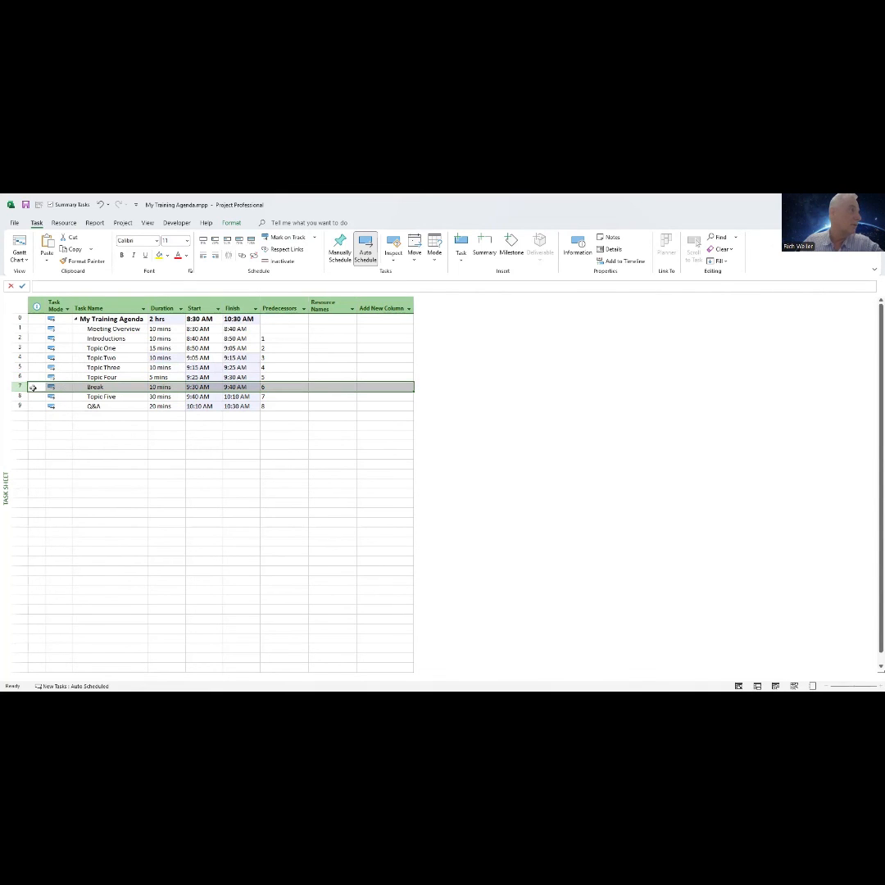
left_click_drag(19, 390, 23, 363)
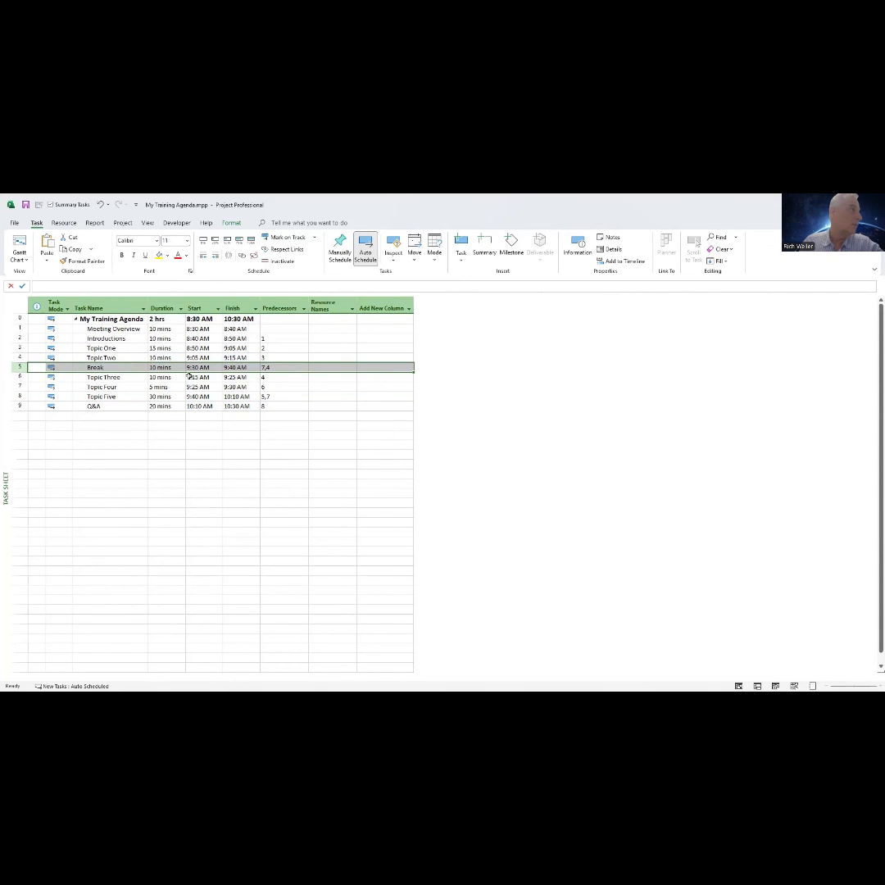
left_click(271, 365)
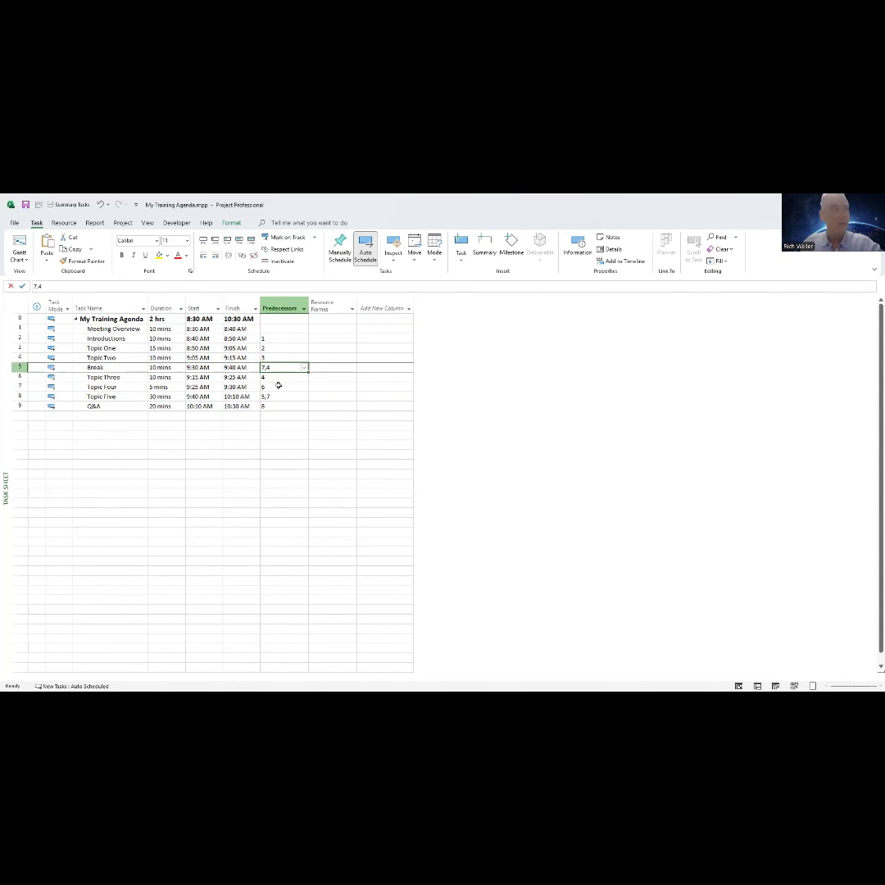
key("Delete")
key("Return")
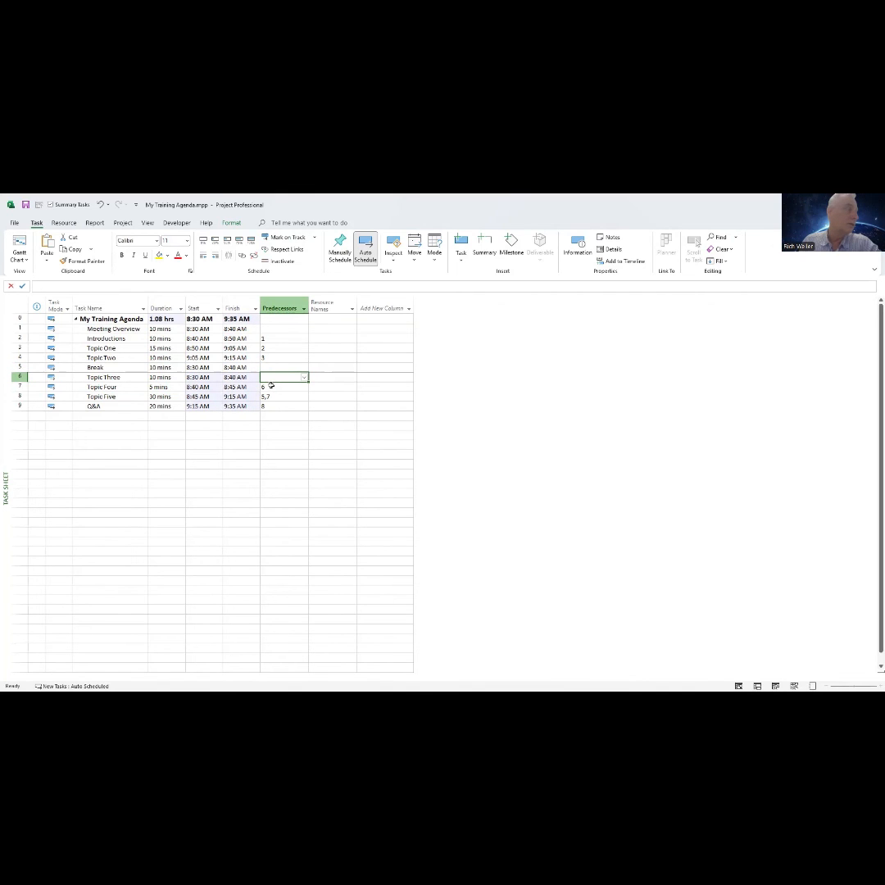
left_click(272, 388)
key("Delete")
key("Return")
key("Delete")
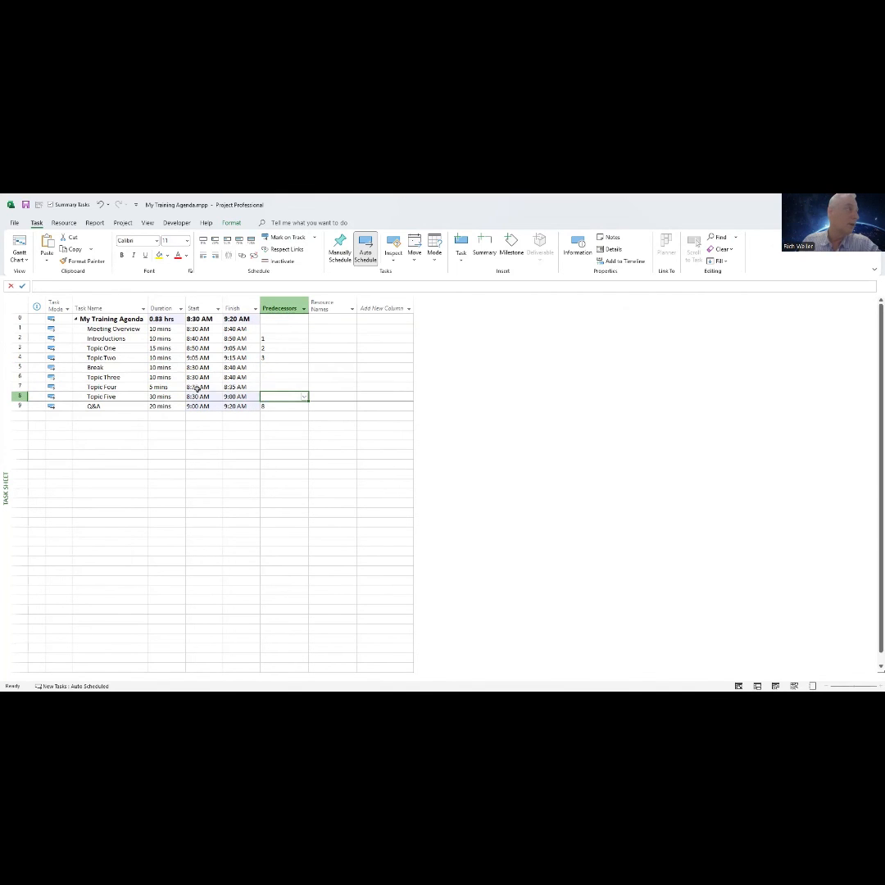
- Relink the tasks from Topic Two through Q&A in their new order
left_click_drag(20, 357, 22, 406)
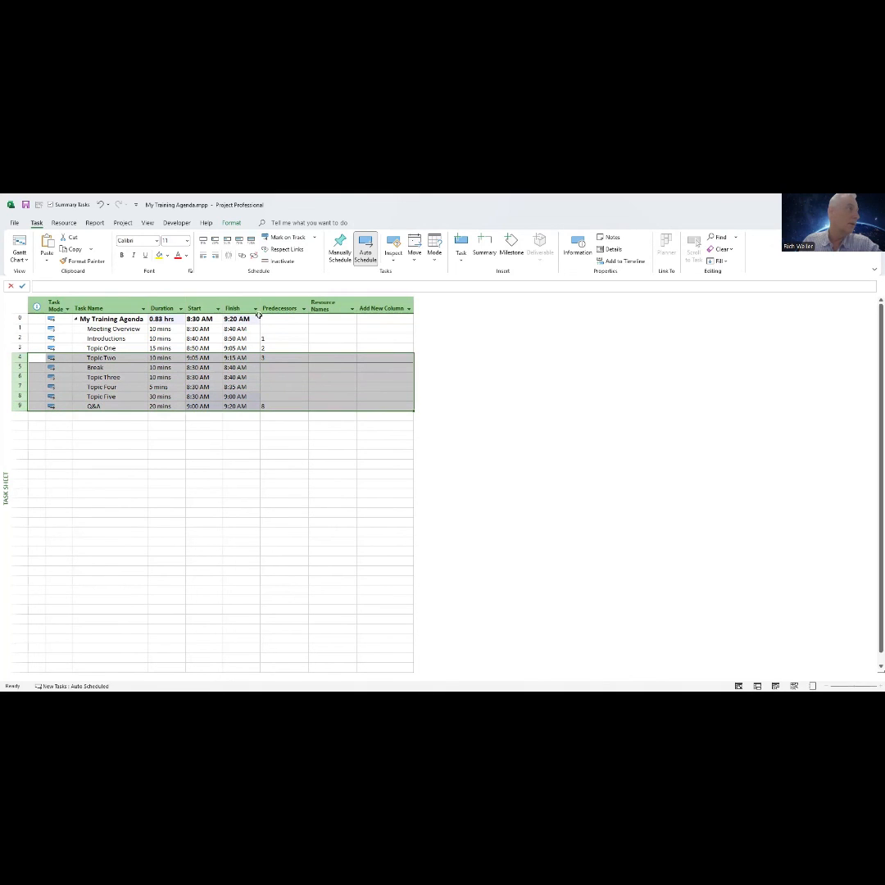
left_click(241, 255)
left_click(283, 367)
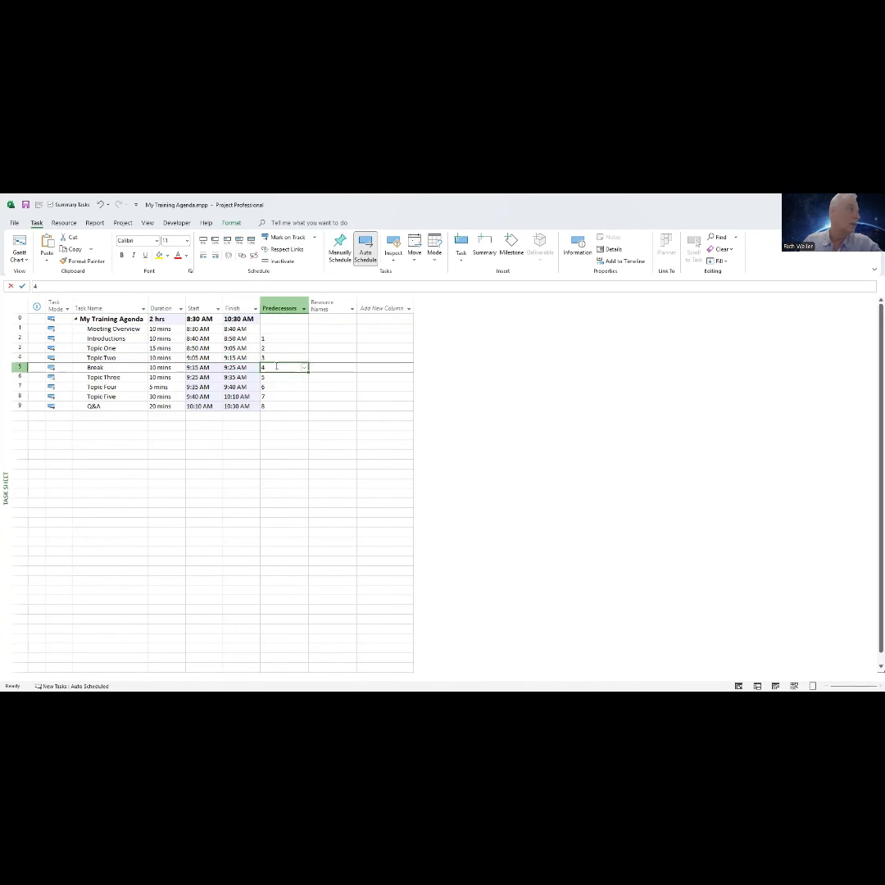
left_click(59, 415)
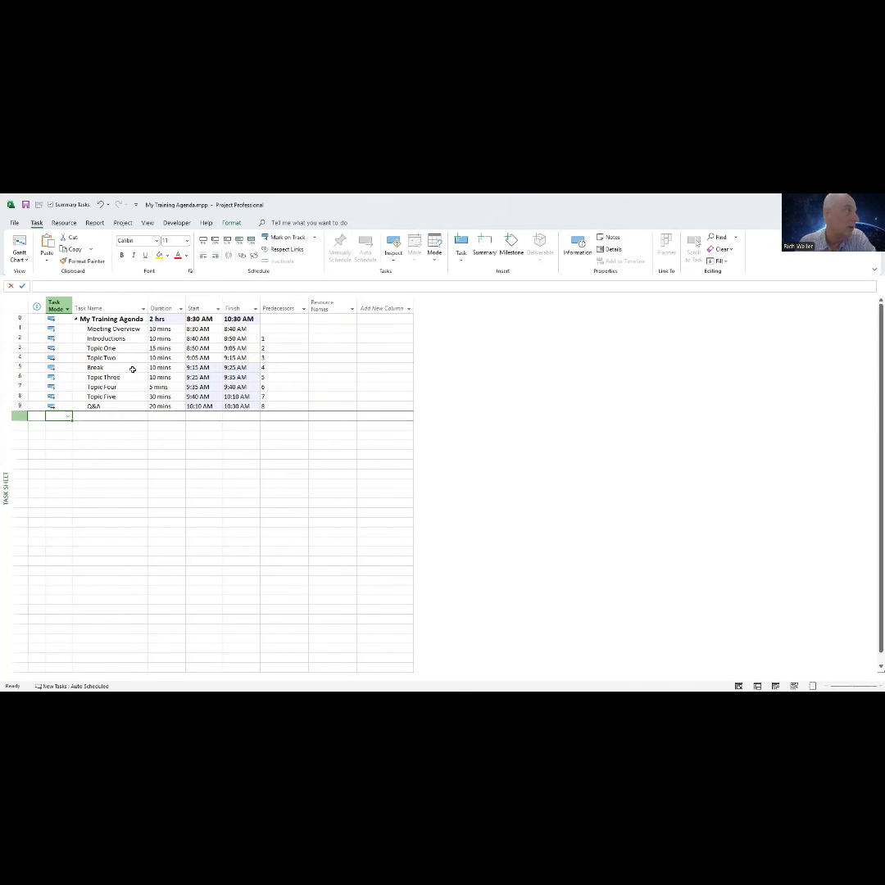
left_click(20, 367)
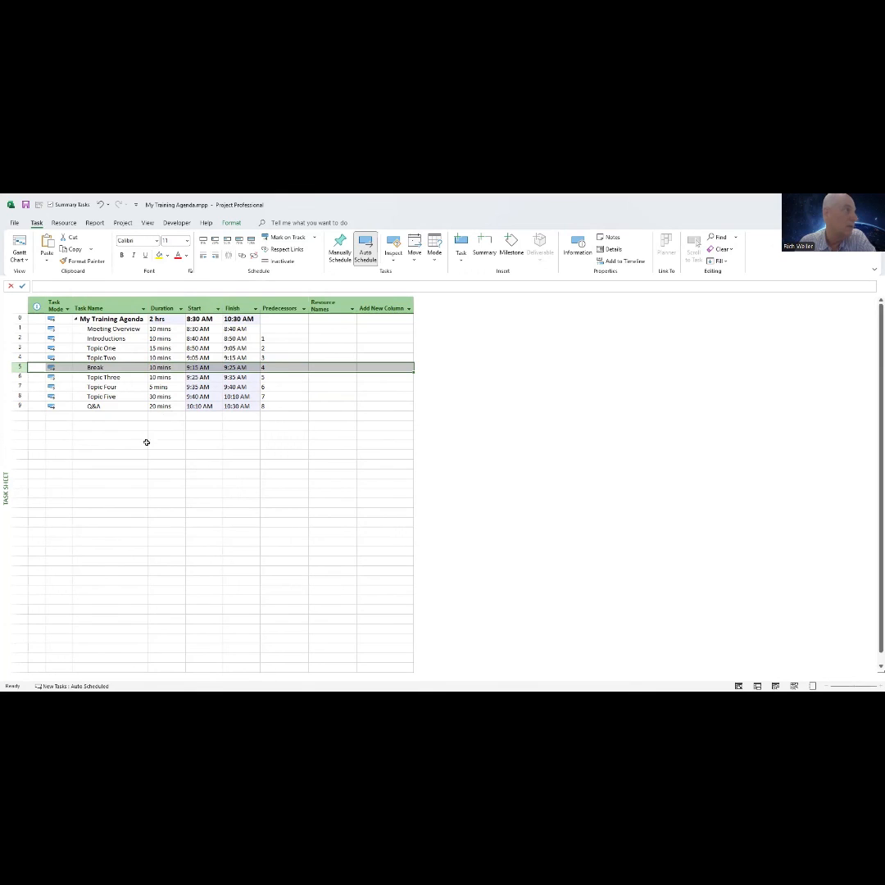
left_click(117, 416)
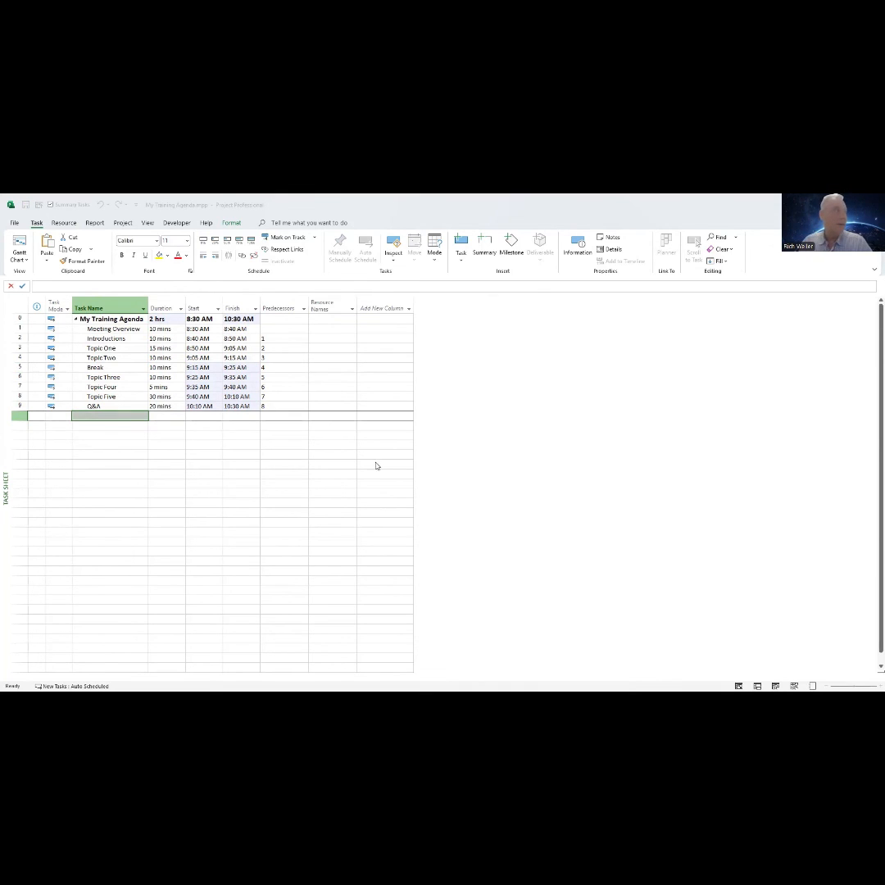
- Assign one presenter to Meeting Overview and each topic, everyone to Introductions, Break and Q&A, and fit the Resource Names column to its contents
left_click(339, 330)
left_click(339, 329)
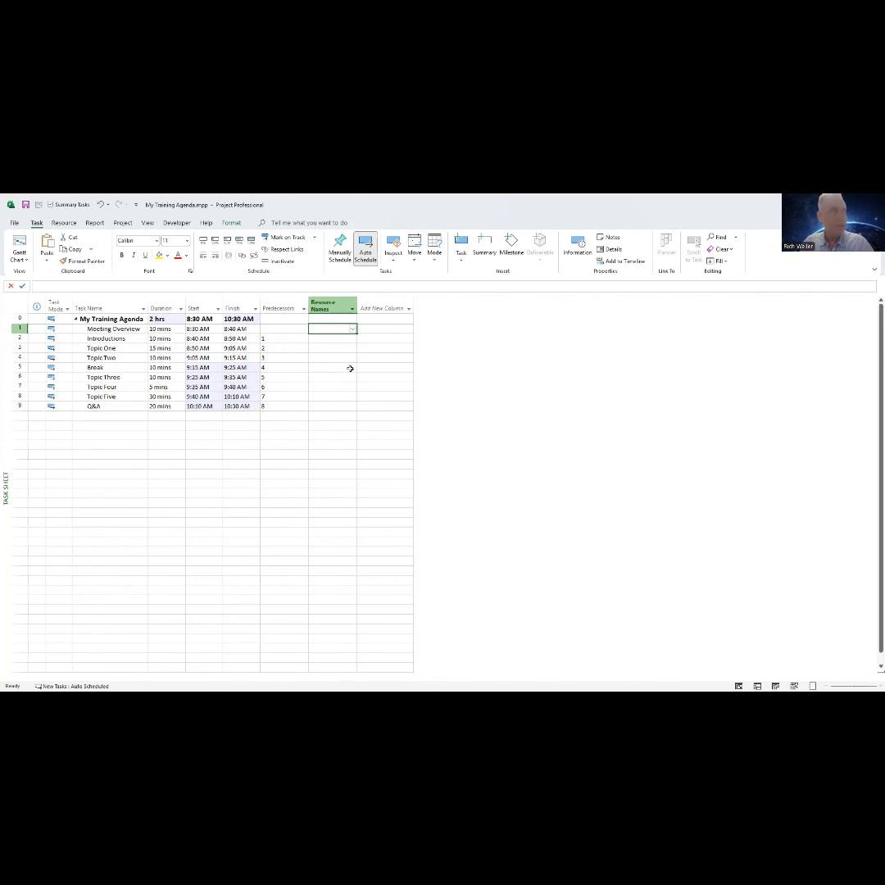
type("John Bill,Bob,John,Na John Bill Bill,Bob,John,Na Nancy Sally Bob Bill,Bob,John,Na")
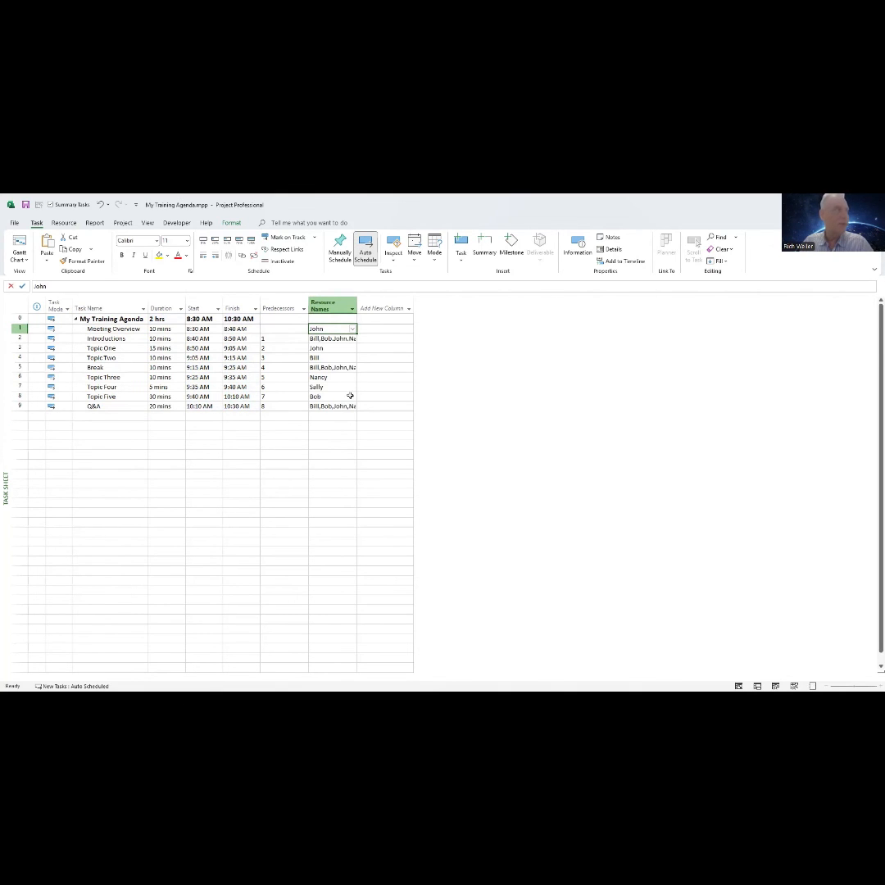
double_click(356, 303)
left_click(111, 416)
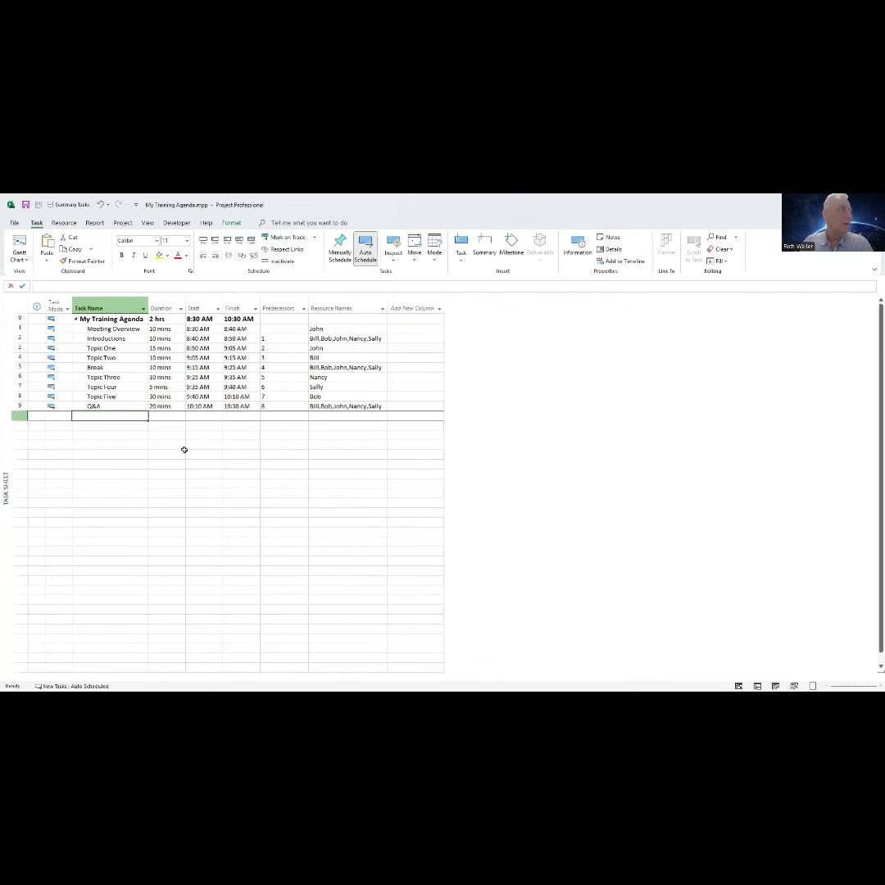